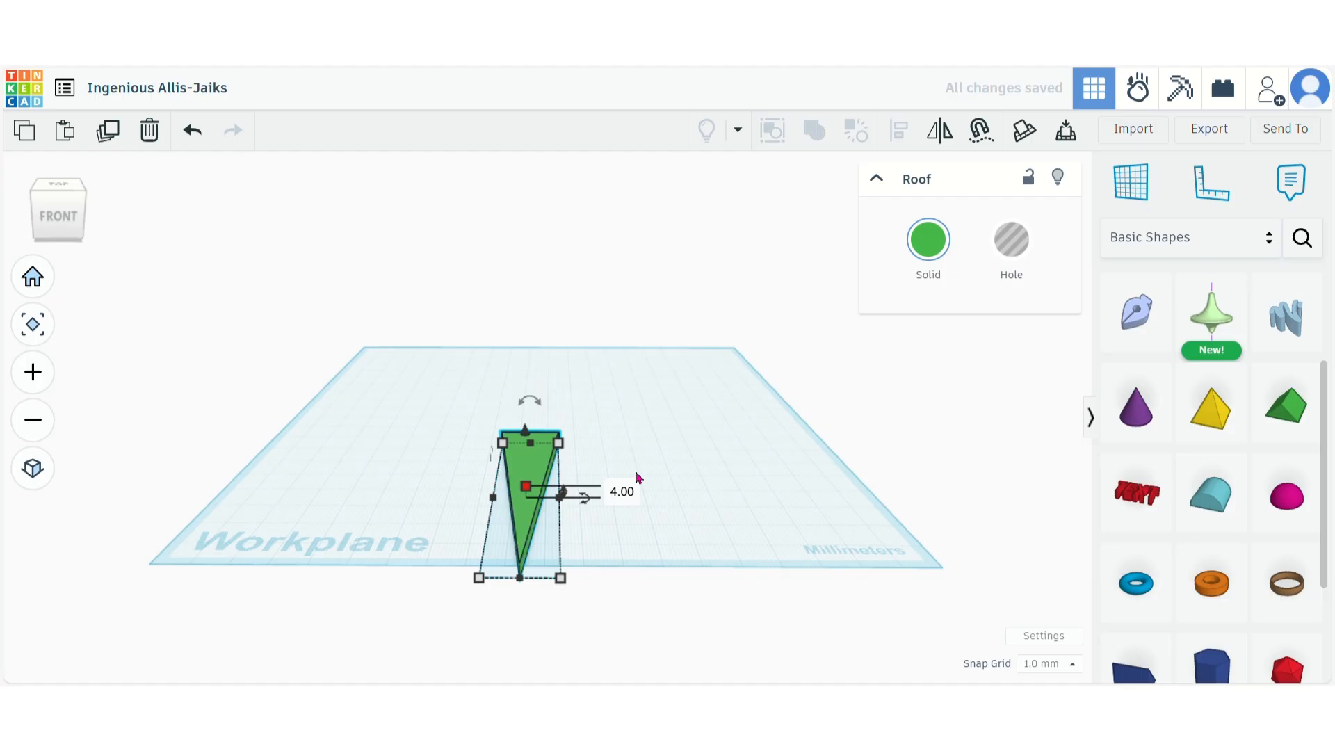
pyautogui.moveTo(679, 448); pyautogui.dragTo(680, 492, button='right')
pyautogui.moveTo(749, 523); pyautogui.dragTo(556, 424, button='right')
pyautogui.moveTo(444, 464); pyautogui.dragTo(452, 513)
pyautogui.click(190, 132)
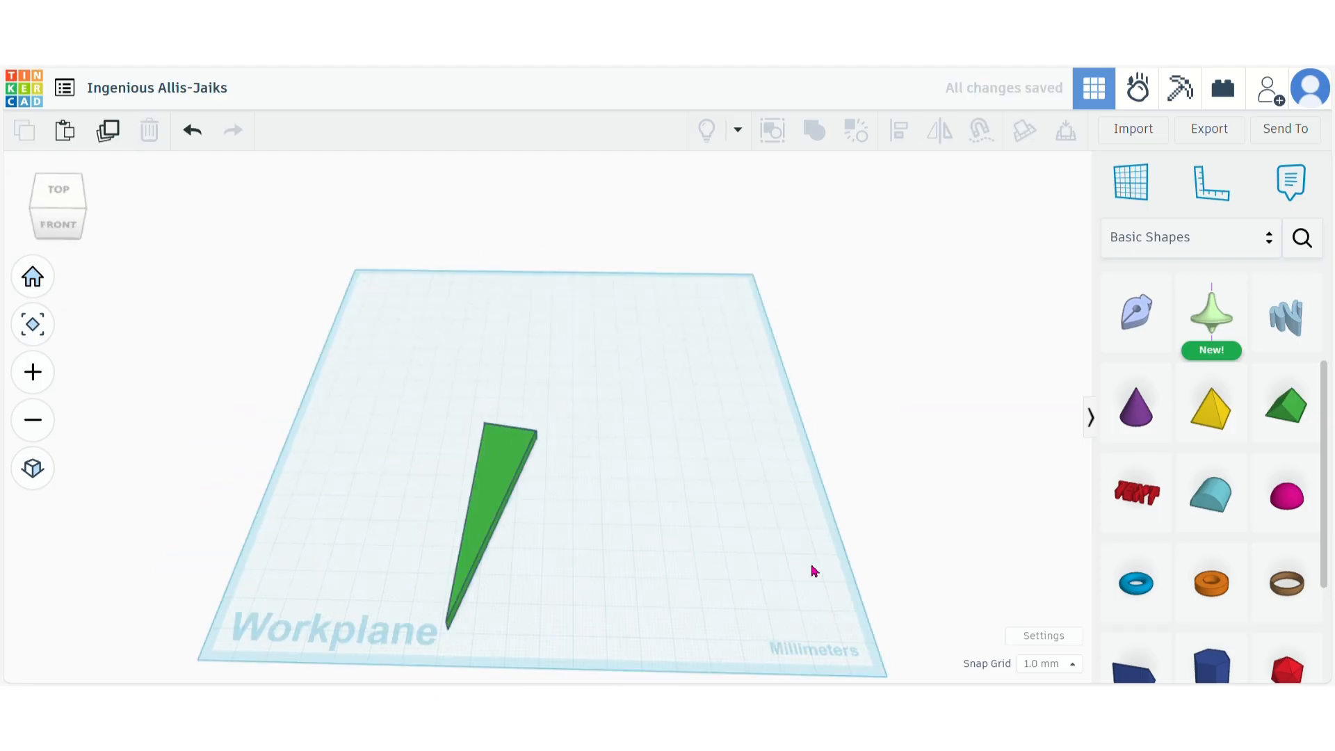
# Step: Place a second Roof shape beside the long tail wedge and rotate it to lie on its triangular end
pyautogui.click(1279, 415)
pyautogui.click(643, 480)
pyautogui.moveTo(643, 480); pyautogui.dragTo(486, 515, button='right')
pyautogui.moveTo(463, 527); pyautogui.dragTo(537, 486)
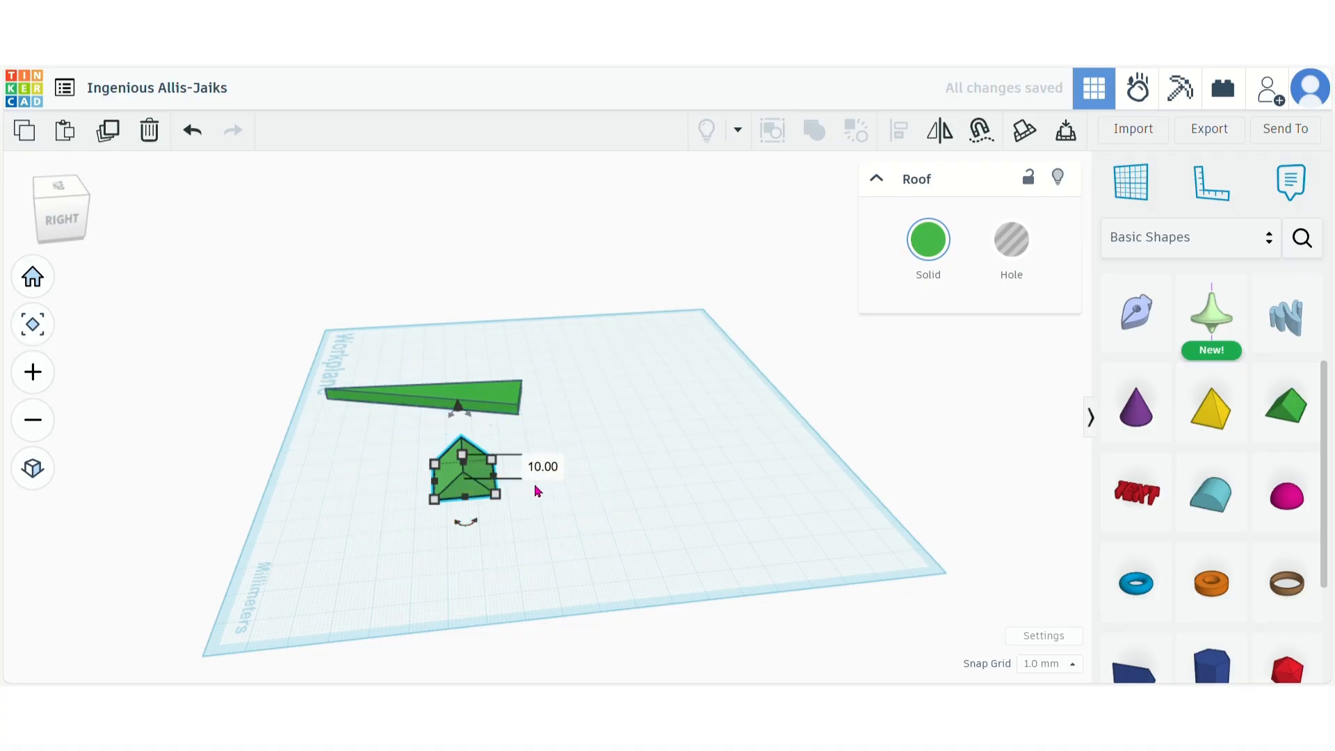
pyautogui.moveTo(536, 486); pyautogui.dragTo(852, 480, button='right')
pyautogui.moveTo(635, 380)
pyautogui.mouseDown()
pyautogui.moveTo(571, 437)
pyautogui.moveTo(639, 353)
pyautogui.mouseUp()
# Step: Size the new roof to 4 mm high, 20 mm wide and 50 mm long
pyautogui.click(723, 487)
pyautogui.click(634, 451)
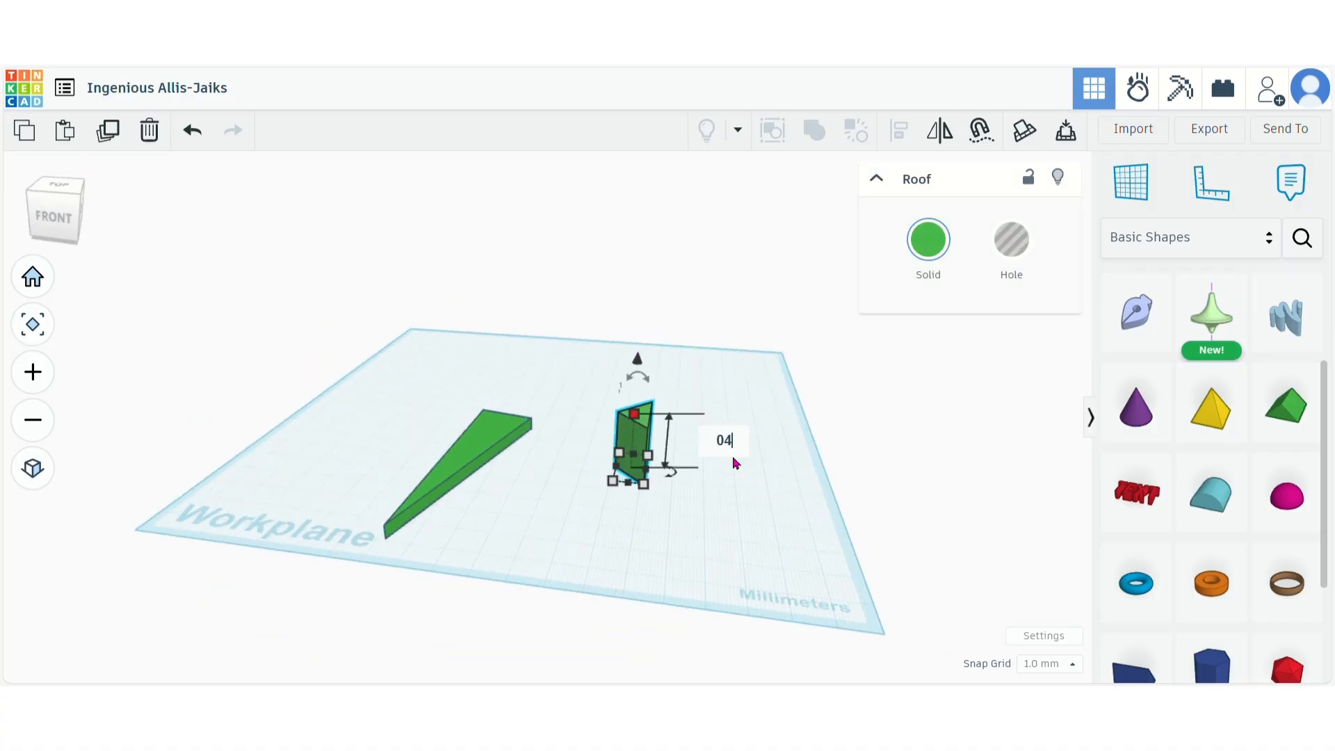
pyautogui.click(644, 484)
pyautogui.click(750, 485)
pyautogui.write('40')
pyautogui.press('Return')
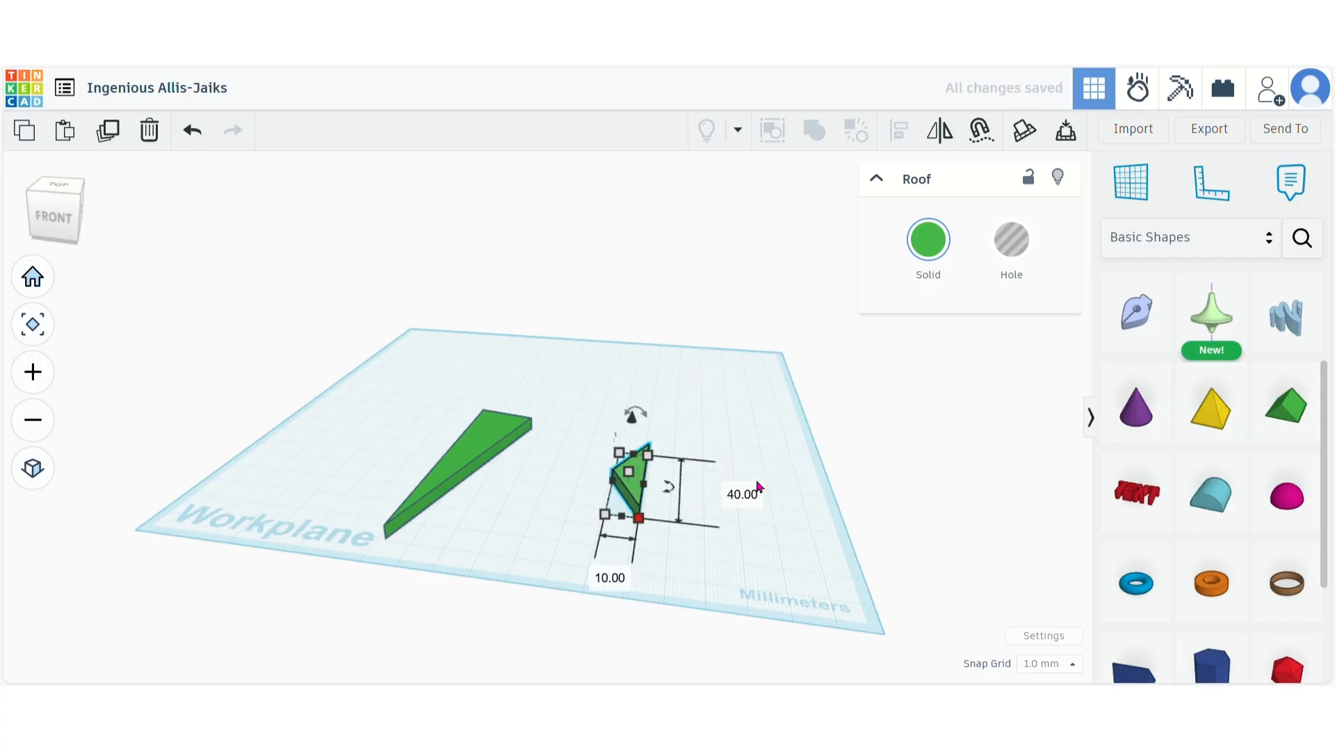
pyautogui.write('20')
pyautogui.press('Return')
pyautogui.click(648, 455)
pyautogui.click(744, 493)
pyautogui.write('50')
pyautogui.press('Return')
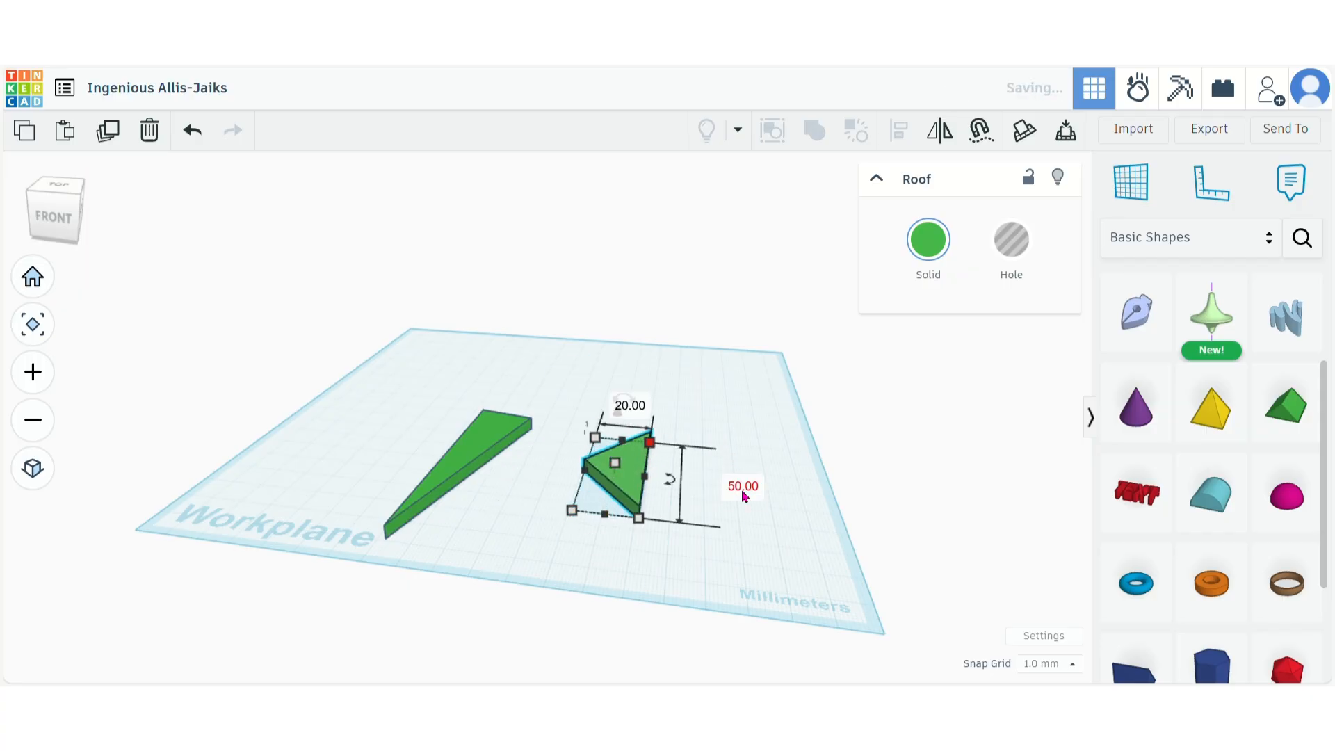
pyautogui.click(917, 476)
# Step: Cut the short tip off the new roof with an overlapping box hole and rotate the trimmed piece to a slant
pyautogui.scroll(-2, 1210, 452)
pyautogui.scroll(5, 1210, 452)
pyautogui.moveTo(1135, 306); pyautogui.dragTo(580, 470)
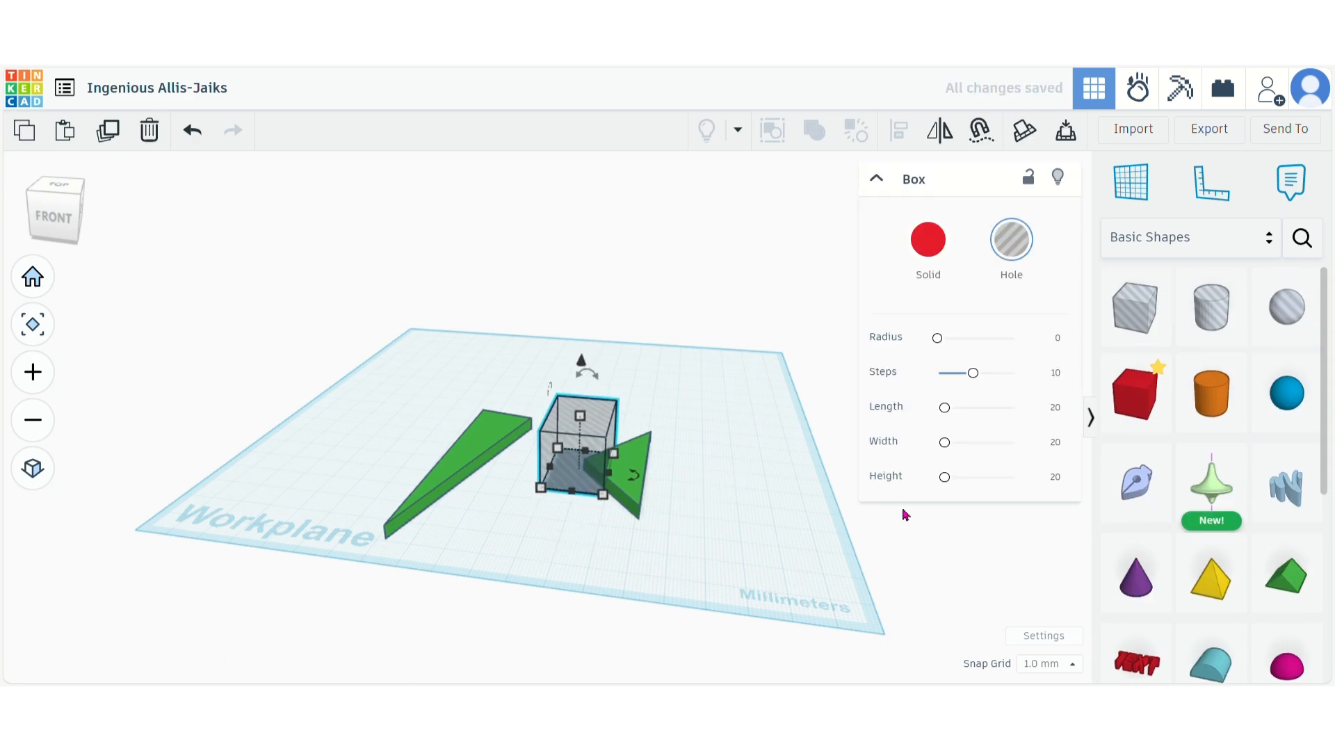
pyautogui.click(779, 491)
pyautogui.moveTo(780, 490); pyautogui.dragTo(771, 544, button='right')
pyautogui.click(598, 461)
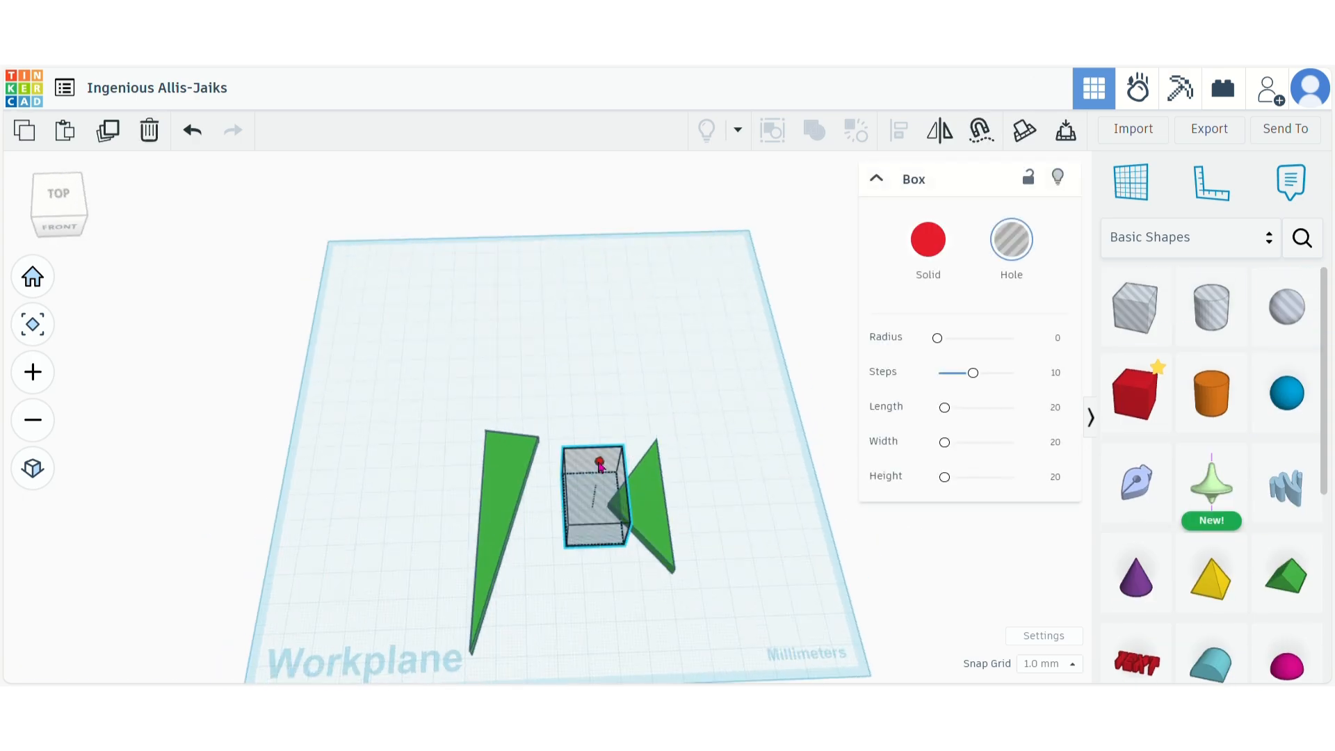
pyautogui.keyDown('shift'); pyautogui.click(653, 502); pyautogui.keyUp('shift')
pyautogui.click(814, 130)
pyautogui.moveTo(653, 599); pyautogui.dragTo(598, 645)
# Step: Duplicate the trimmed piece, turn the copy half a turn against the original's long edge, and group both halves into one body
pyautogui.hotkey('ctrl', 'c')
pyautogui.hotkey('ctrl', 'v')
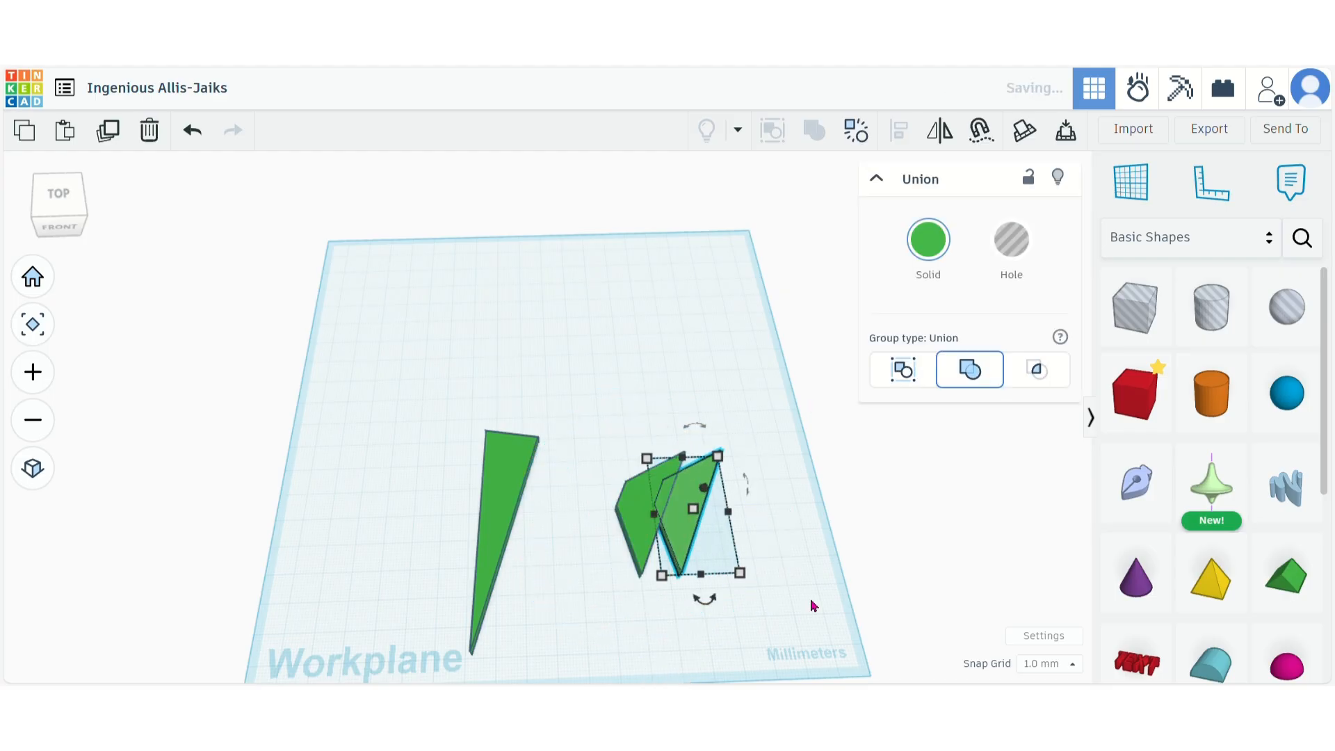
pyautogui.moveTo(705, 599); pyautogui.dragTo(699, 414)
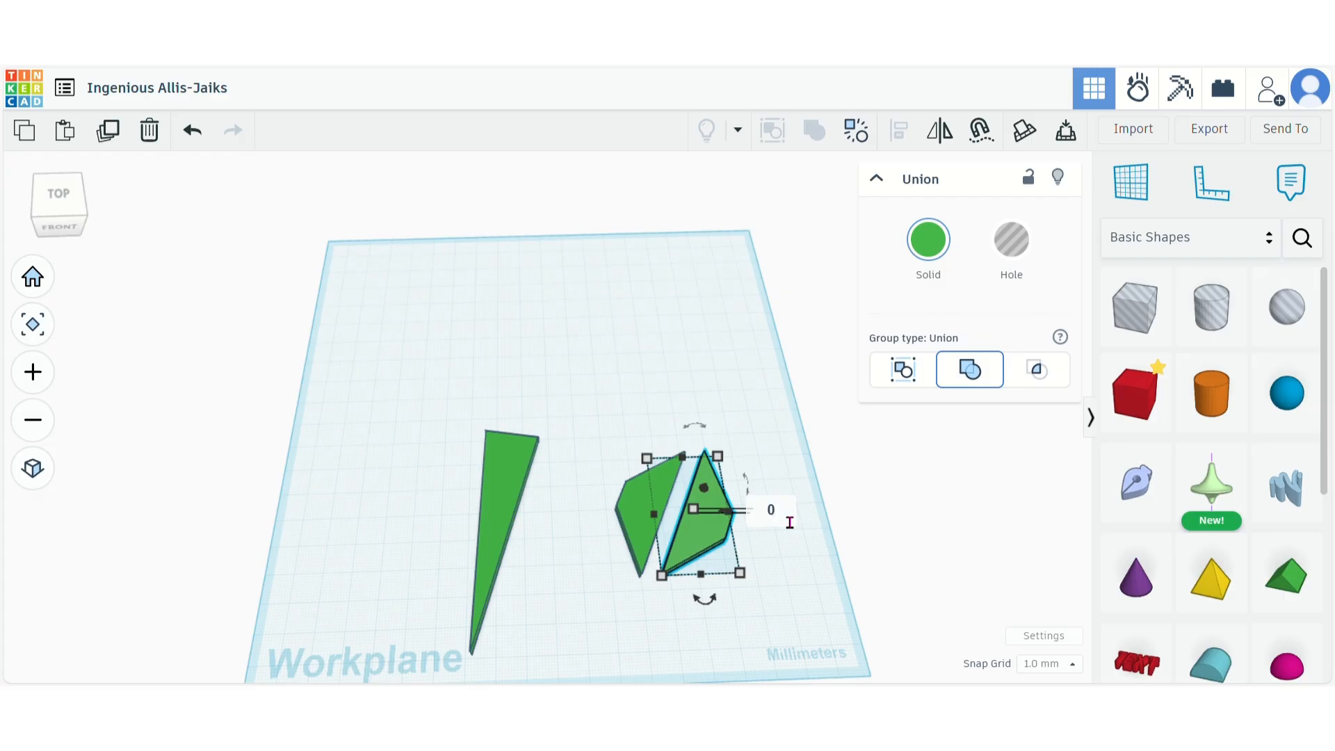
pyautogui.moveTo(695, 535); pyautogui.dragTo(673, 530)
pyautogui.moveTo(730, 579); pyautogui.dragTo(596, 412)
pyautogui.hotkey('ctrl', 'g')
pyautogui.click(757, 506)
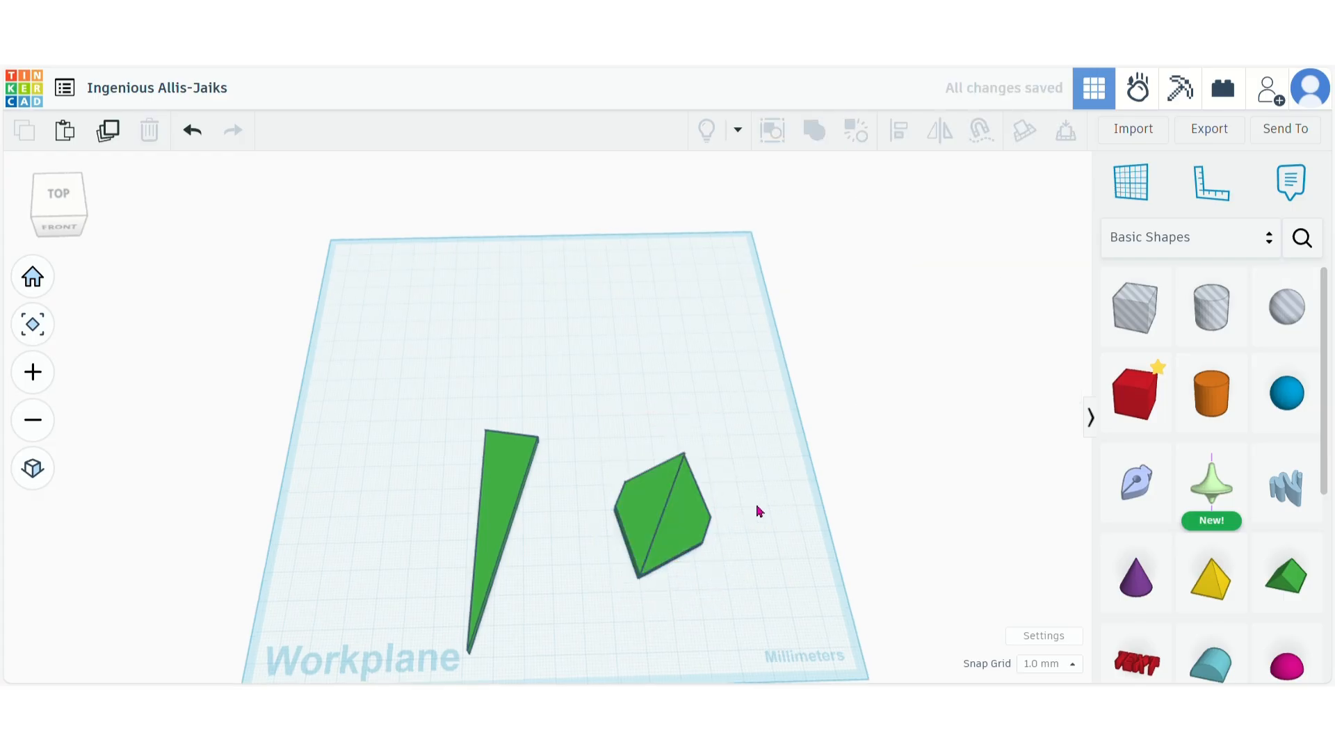
# Step: Add a box behind the hexagonal body, colour it green and set its height to 4 mm
pyautogui.moveTo(756, 505); pyautogui.dragTo(763, 478, button='right')
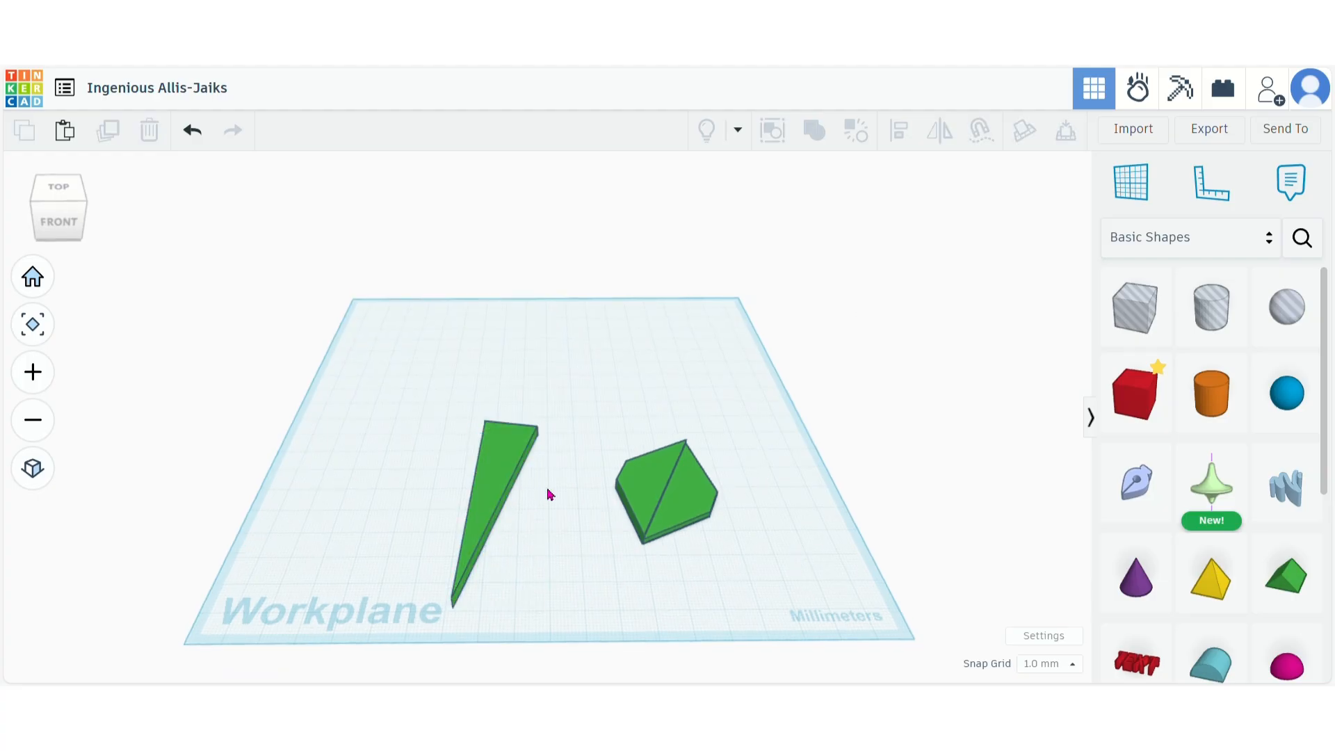
pyautogui.click(1141, 391)
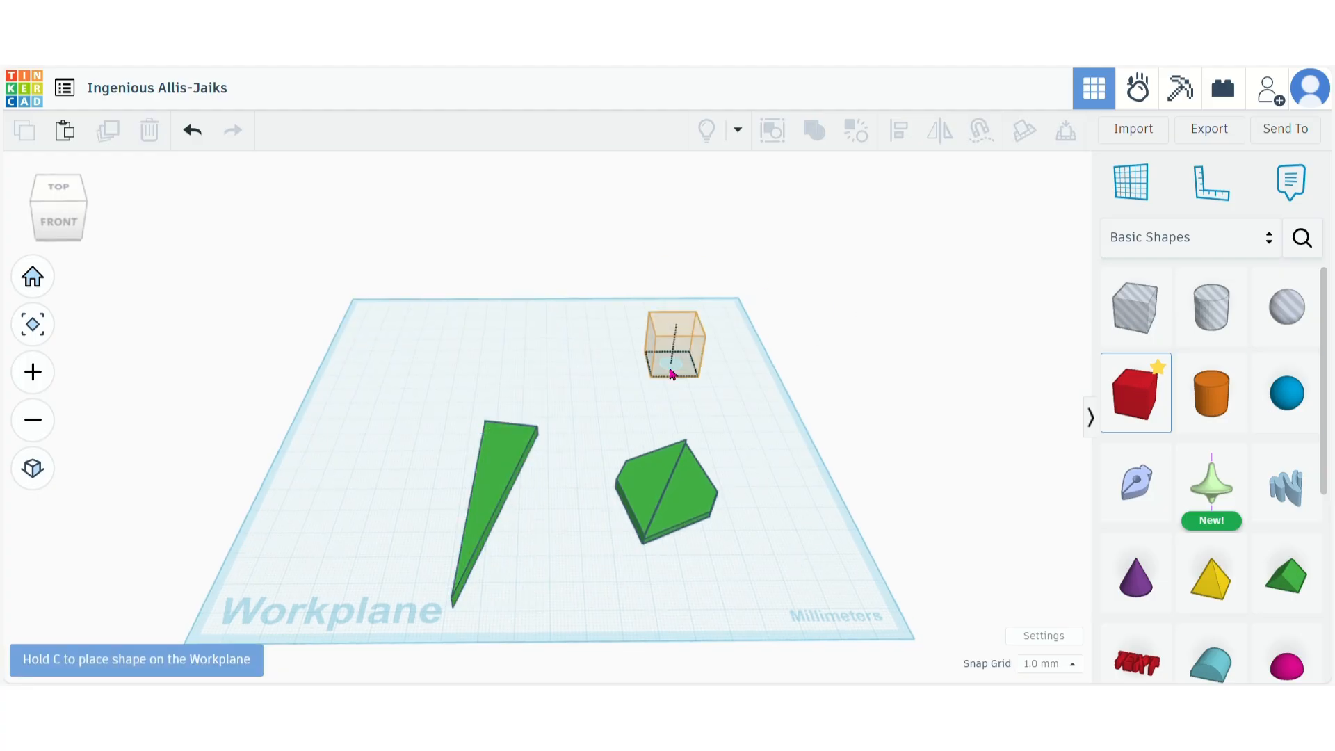
pyautogui.click(653, 358)
pyautogui.click(928, 238)
pyautogui.click(841, 415)
pyautogui.click(672, 383)
pyautogui.click(673, 383)
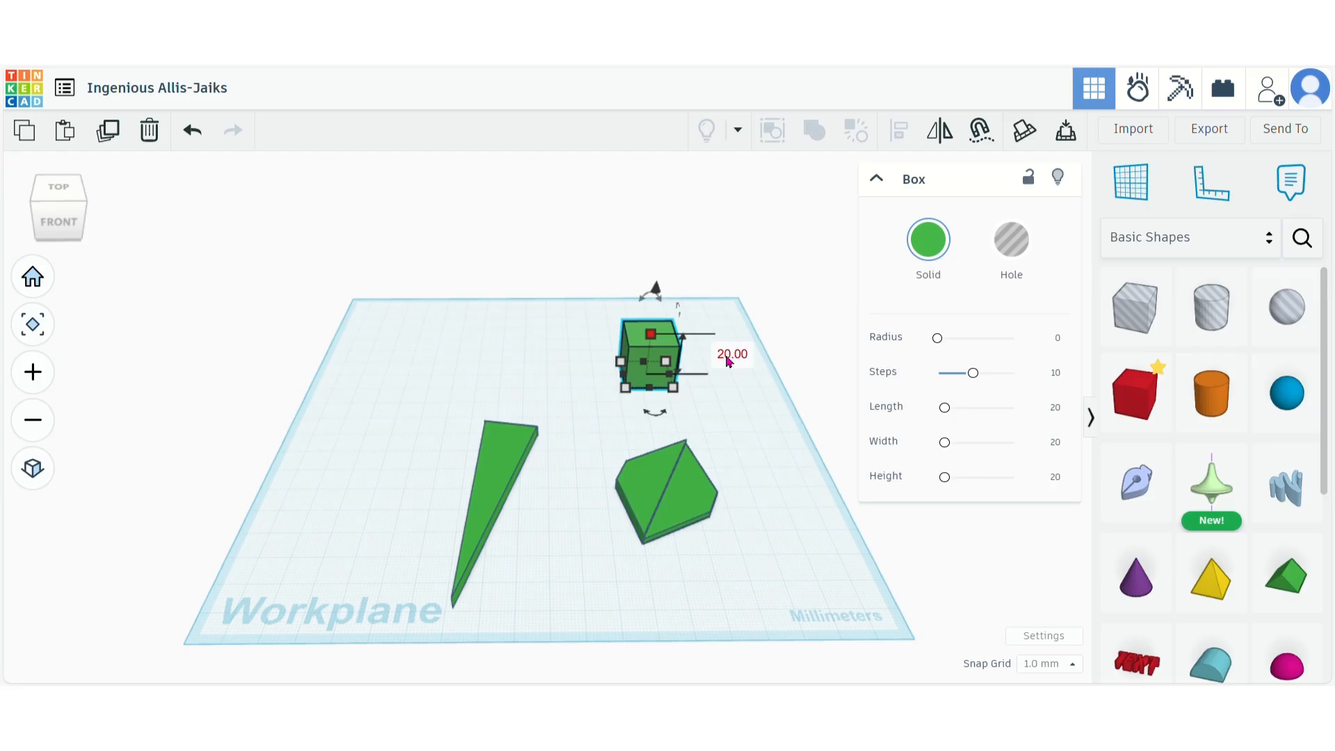
pyautogui.write('4')
pyautogui.press('Return')
pyautogui.moveTo(765, 424); pyautogui.dragTo(629, 539, button='right')
pyautogui.write('50')
pyautogui.press('Return')
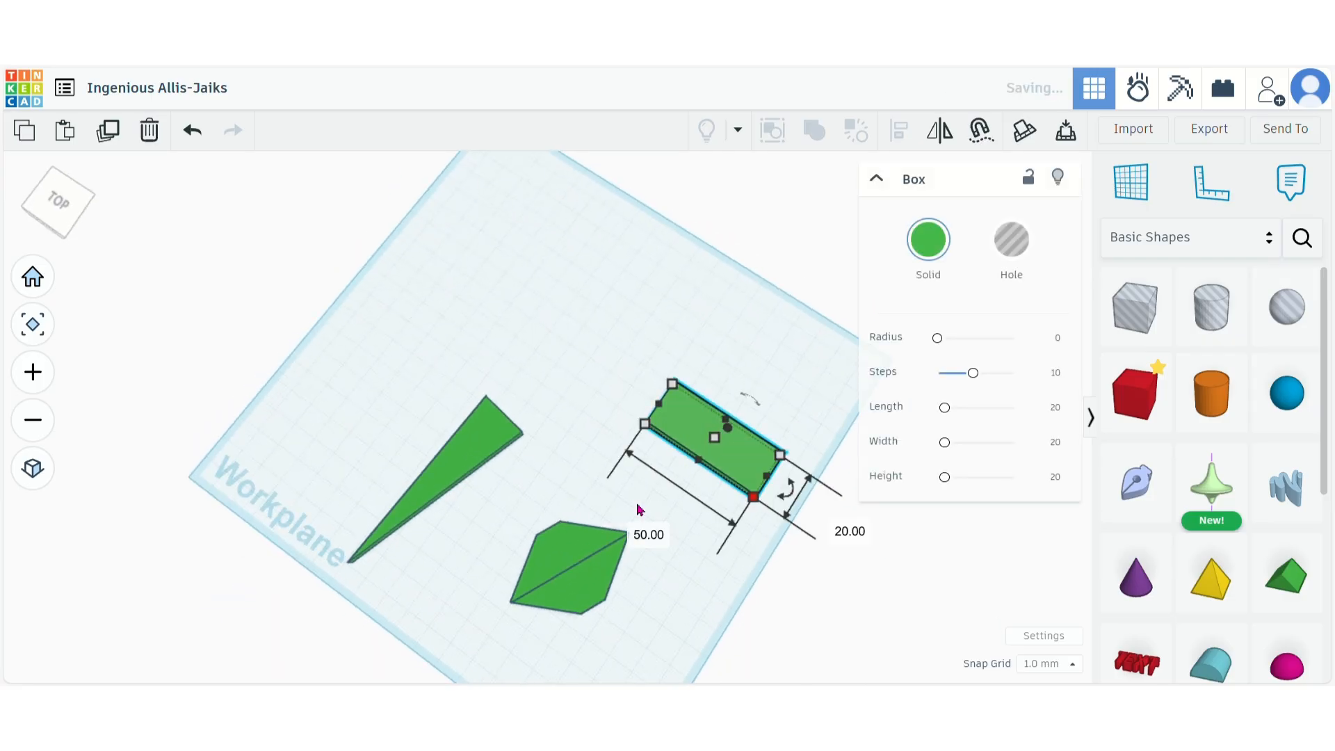
pyautogui.click(192, 139)
pyautogui.click(625, 509)
pyautogui.write('50')
pyautogui.press('Return')
pyautogui.click(192, 134)
# Step: Lengthen the green box to 50 mm and position it at an angle against the tail wedge's wide end as a neck
pyautogui.click(777, 486)
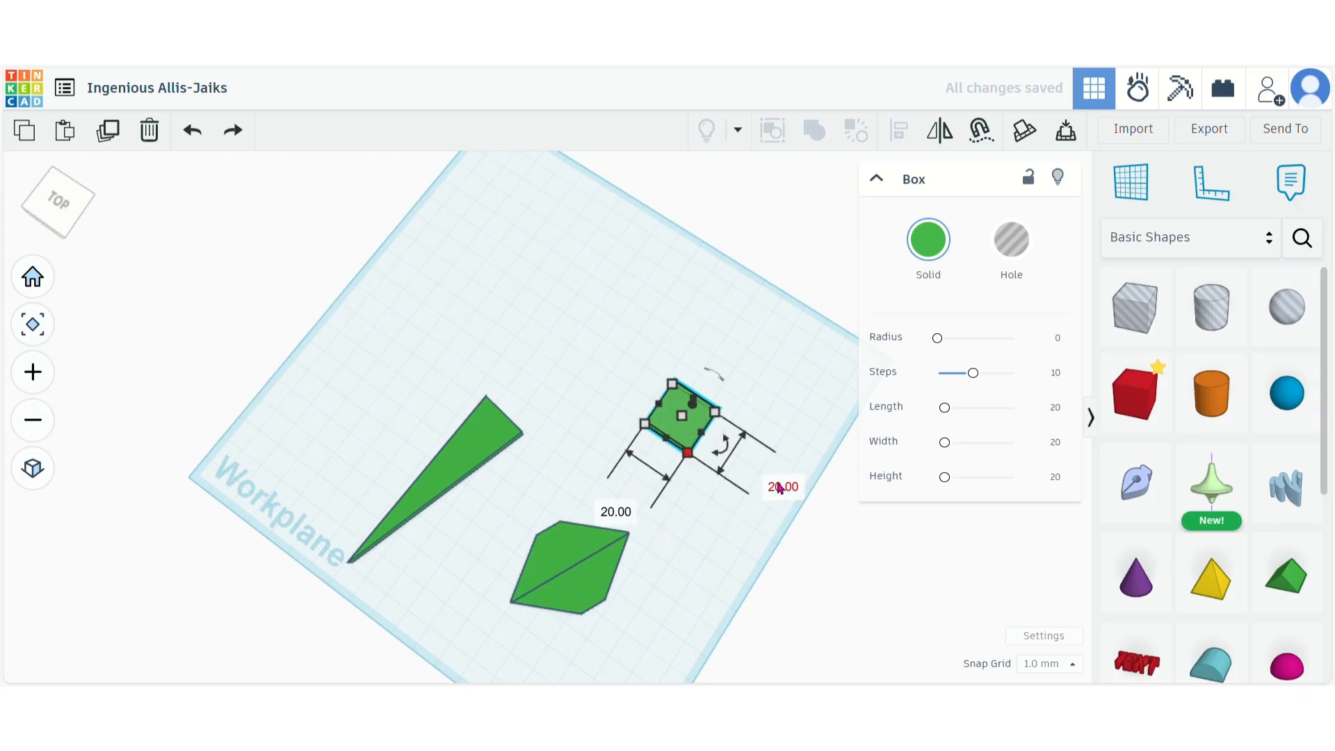
pyautogui.write('50')
pyautogui.press('Return')
pyautogui.moveTo(714, 481); pyautogui.dragTo(743, 488)
pyautogui.moveTo(650, 486); pyautogui.dragTo(533, 384)
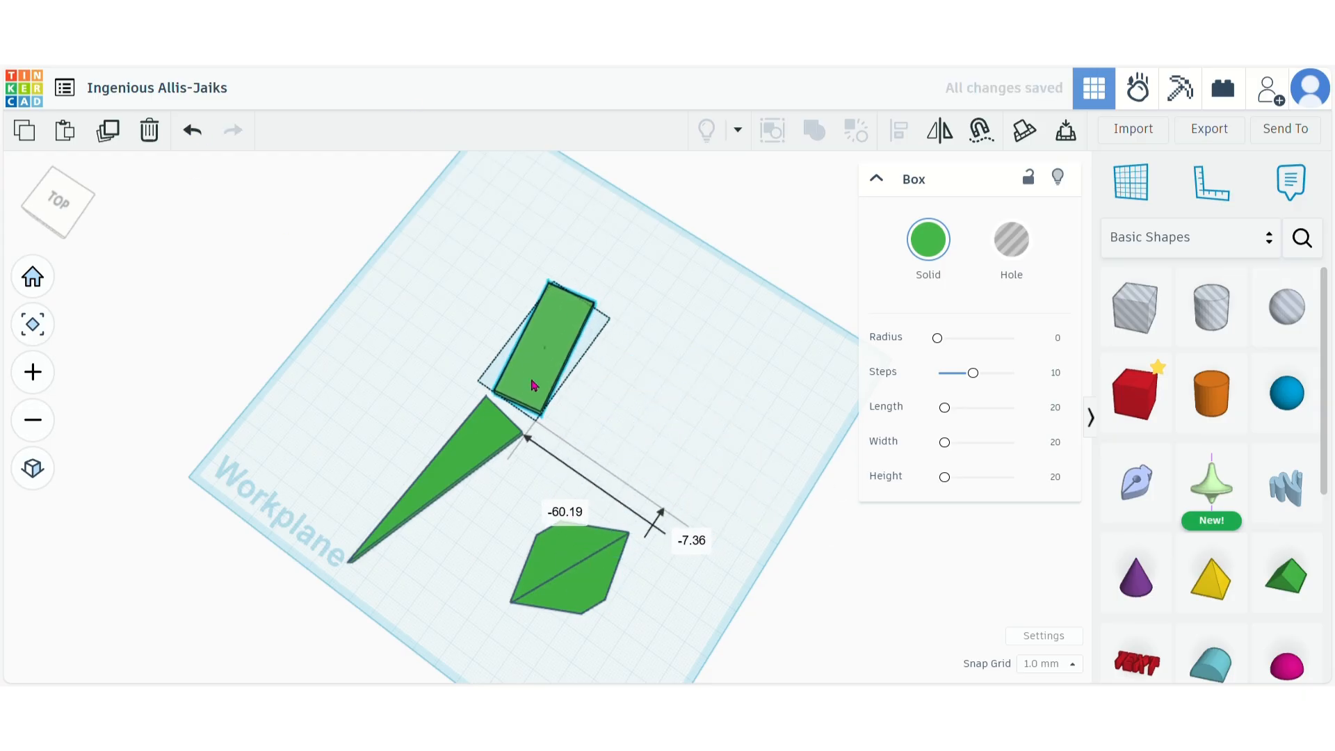
# Step: Move the hexagonal body over the joint between the tail wedge and the neck box and lower it
pyautogui.click(746, 452)
pyautogui.moveTo(746, 452); pyautogui.dragTo(869, 528, button='right')
pyautogui.moveTo(660, 535); pyautogui.dragTo(485, 453)
pyautogui.moveTo(659, 465); pyautogui.dragTo(565, 439, button='right')
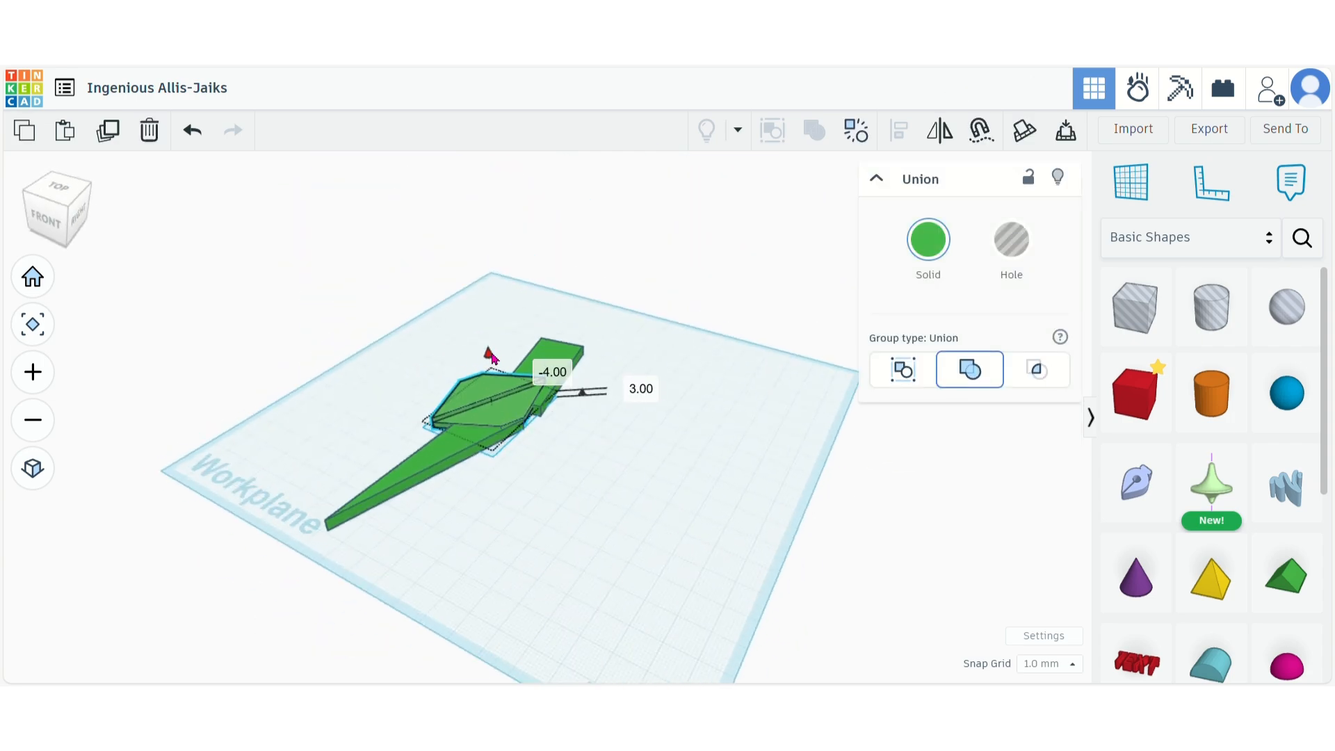
pyautogui.click(612, 486)
# Step: Resize the hexagonal body to 40 mm wide and 55 mm long
pyautogui.moveTo(612, 485); pyautogui.dragTo(692, 587, button='right')
pyautogui.click(523, 414)
pyautogui.moveTo(548, 379); pyautogui.dragTo(564, 362)
pyautogui.write('40')
pyautogui.press('Tab')
pyautogui.write('55')
pyautogui.press('Return')
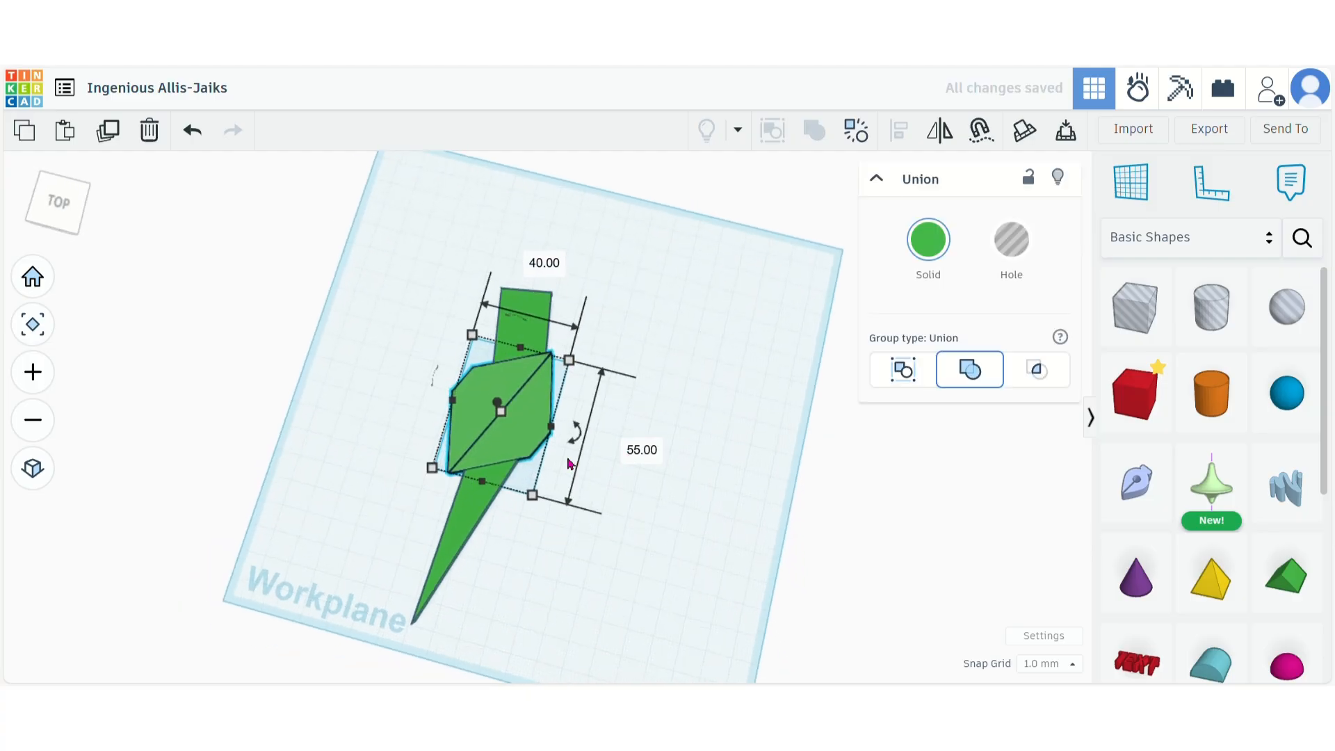
pyautogui.click(753, 450)
# Step: Cut the left corner off the neck box's free end by grouping it with a rotated box hole
pyautogui.hotkey('ctrl', 'v')
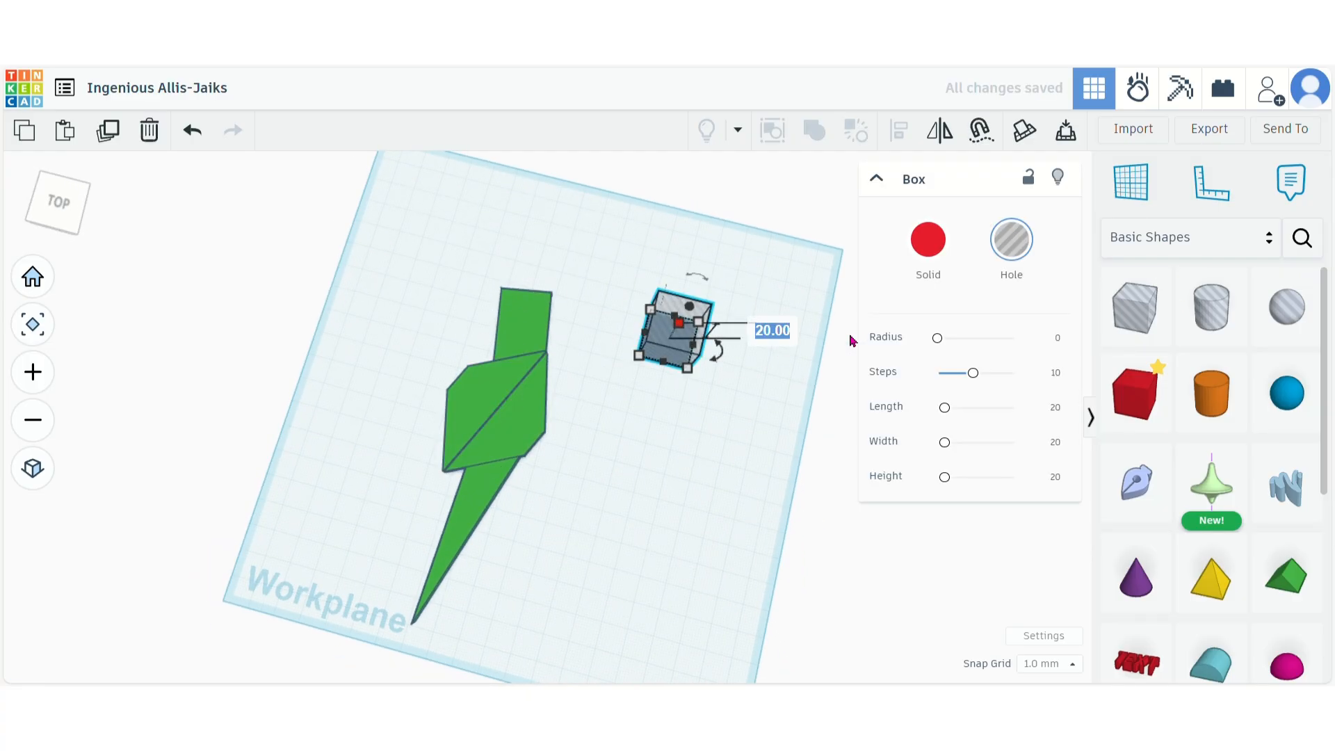
pyautogui.moveTo(716, 351); pyautogui.dragTo(743, 306)
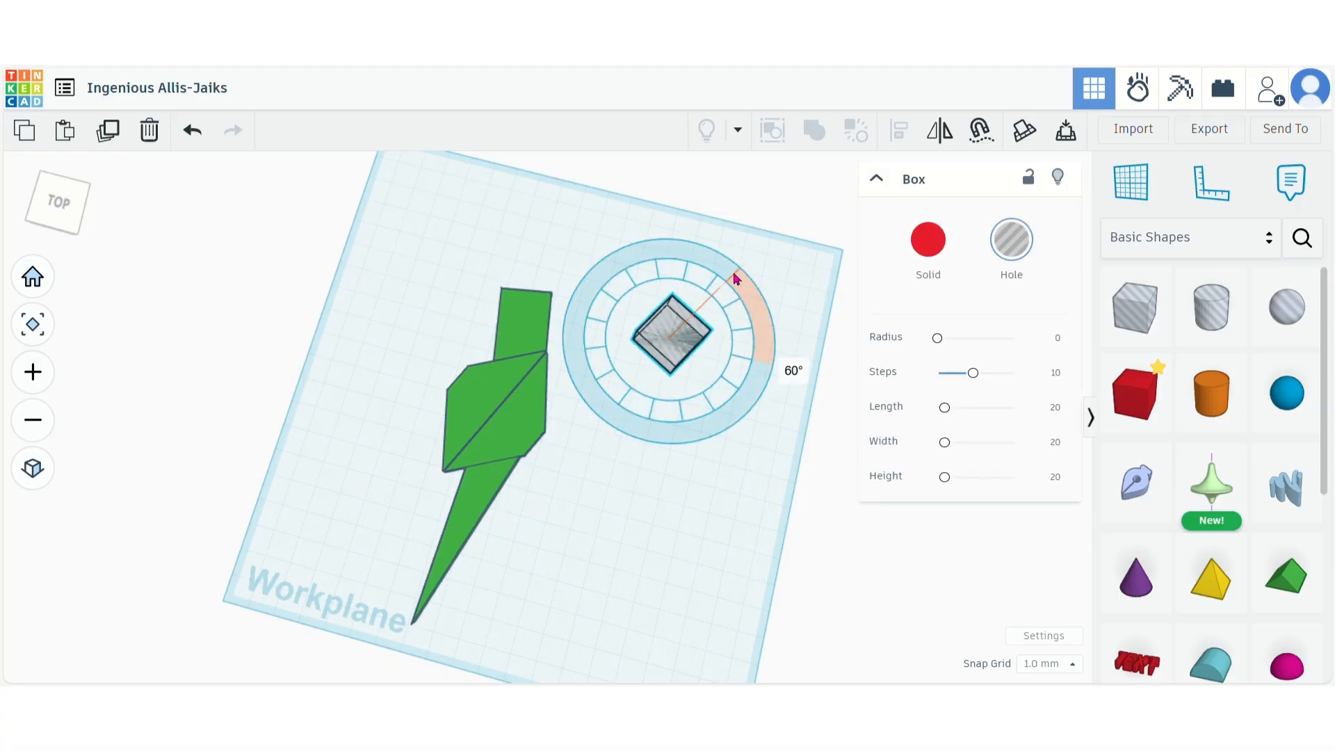
pyautogui.moveTo(671, 351); pyautogui.dragTo(623, 301)
pyautogui.keyDown('shift'); pyautogui.click(494, 294); pyautogui.keyUp('shift')
pyautogui.keyDown('shift'); pyautogui.click(490, 296); pyautogui.keyUp('shift')
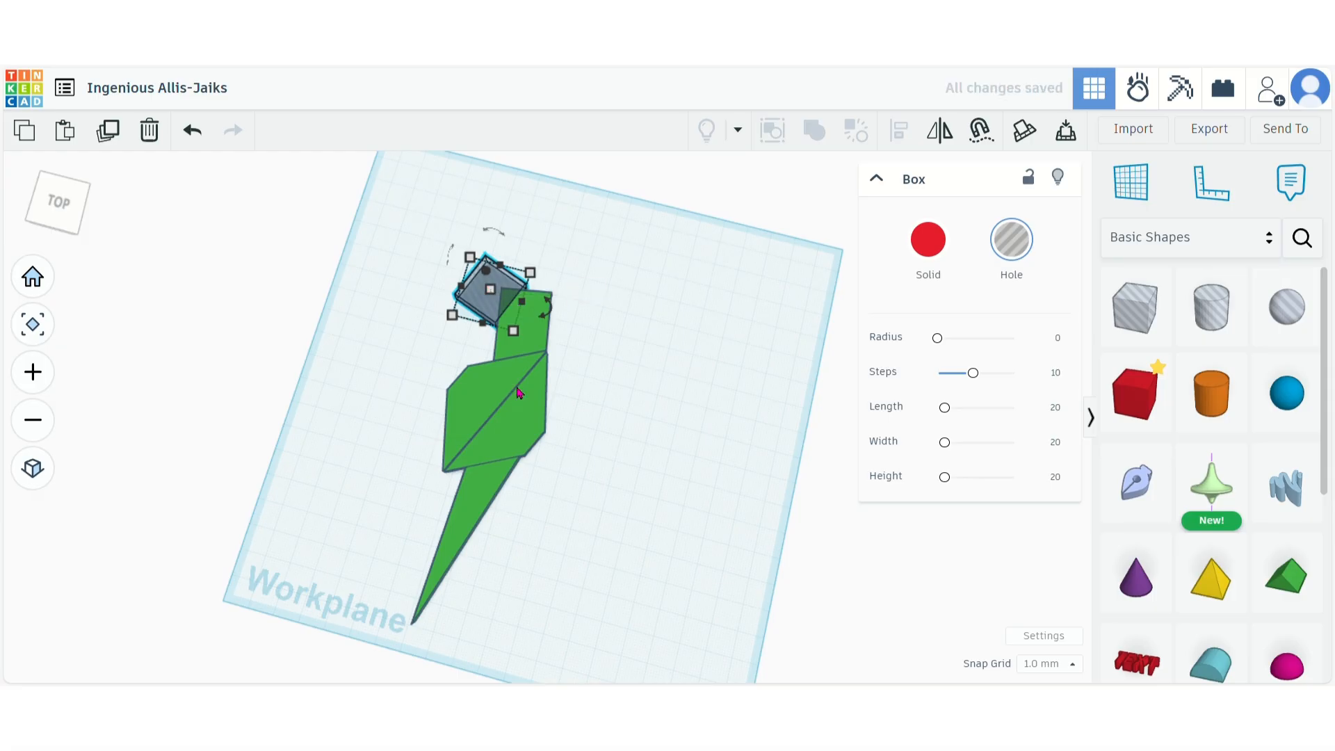
pyautogui.keyDown('shift'); pyautogui.click(523, 328); pyautogui.keyUp('shift')
pyautogui.click(815, 130)
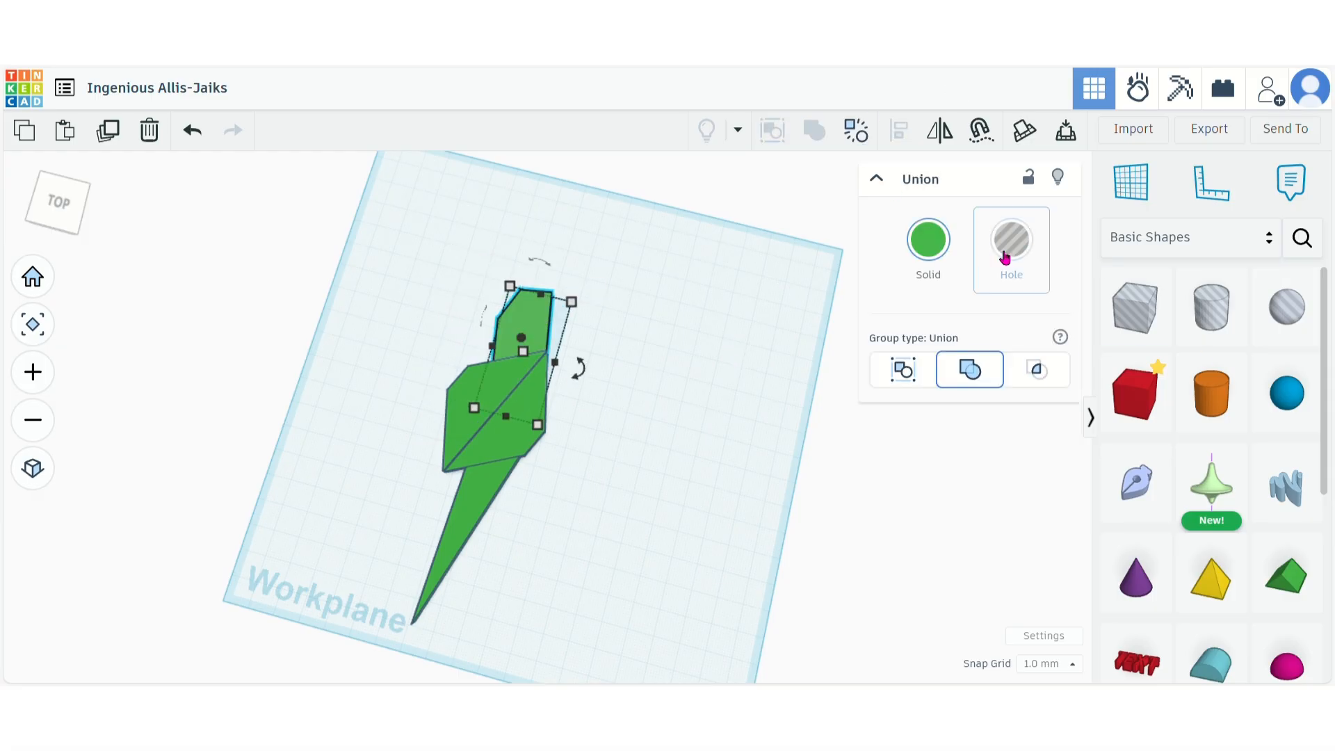
pyautogui.click(698, 374)
# Step: Add a green box, 12 mm deep with a 6.55 radius, at the neck's free end and nudge it left into the neck
pyautogui.click(1135, 393)
pyautogui.click(699, 365)
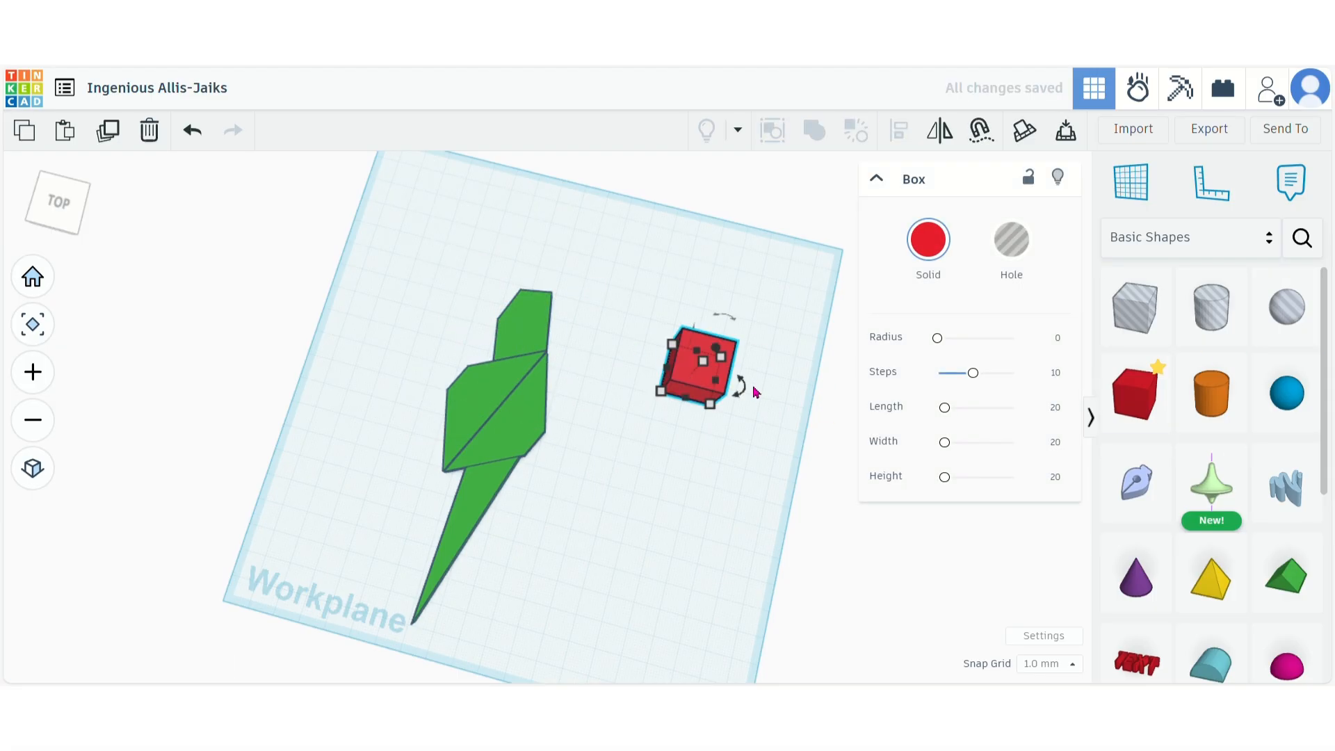
pyautogui.click(928, 238)
pyautogui.click(843, 420)
pyautogui.moveTo(695, 375); pyautogui.dragTo(575, 333)
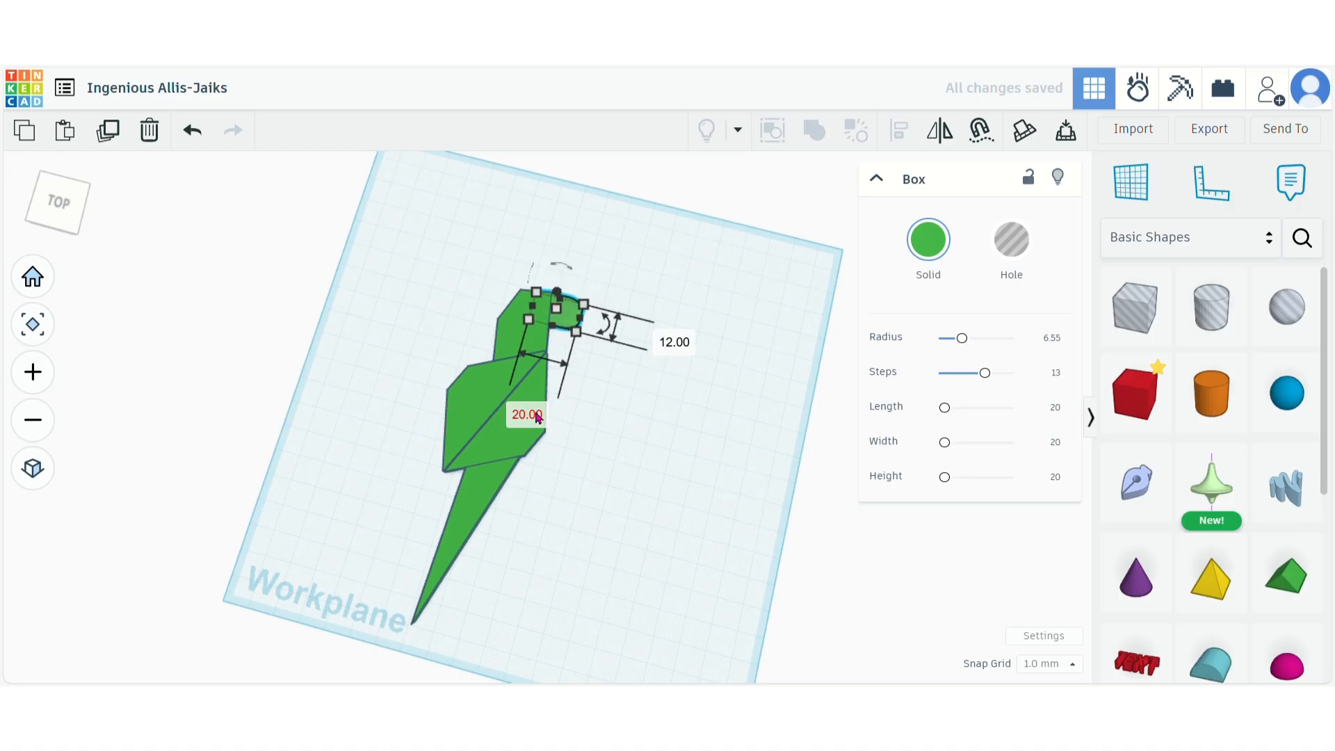
pyautogui.press('Left')
pyautogui.press('Left')
pyautogui.press('Left')
pyautogui.click(682, 337)
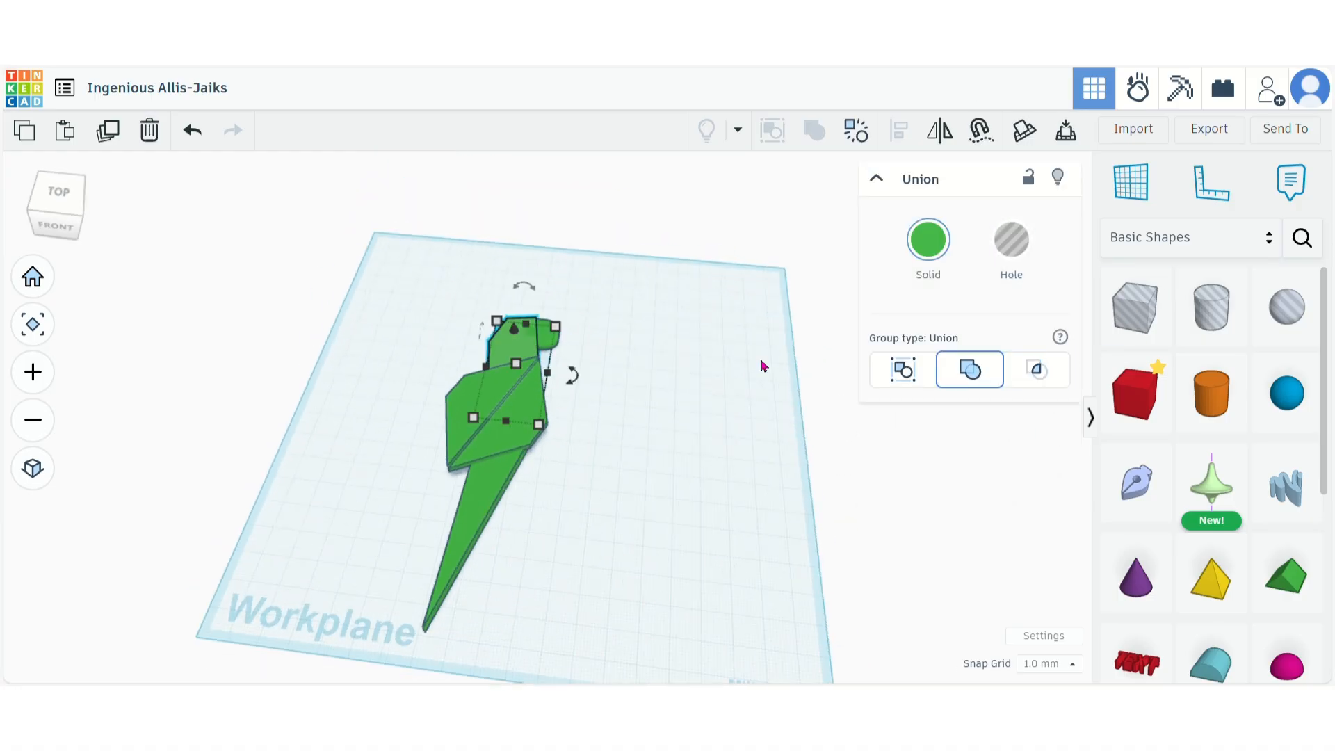
# Step: Ungroup the cut neck and round the neck box with a radius of 3.56
pyautogui.click(1039, 372)
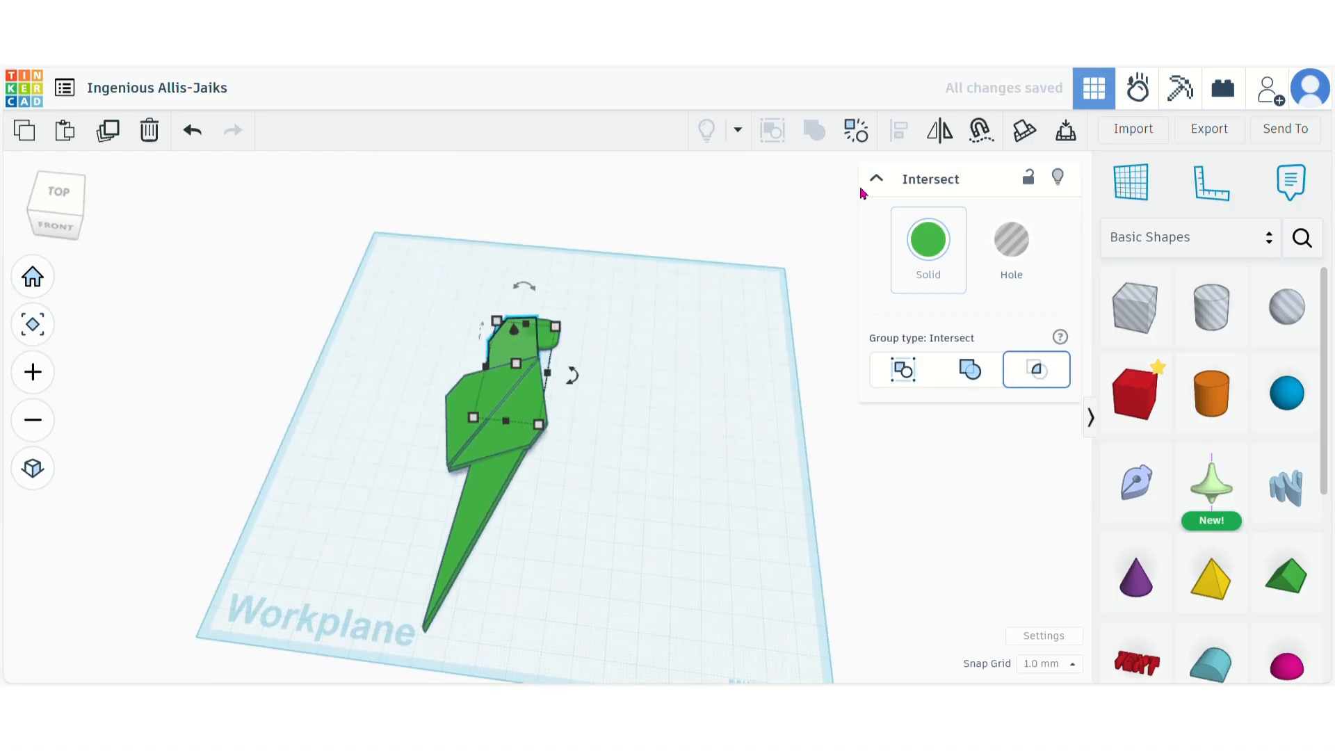
pyautogui.click(856, 130)
pyautogui.click(719, 424)
pyautogui.click(516, 348)
pyautogui.moveTo(945, 338); pyautogui.dragTo(955, 339)
pyautogui.click(643, 370)
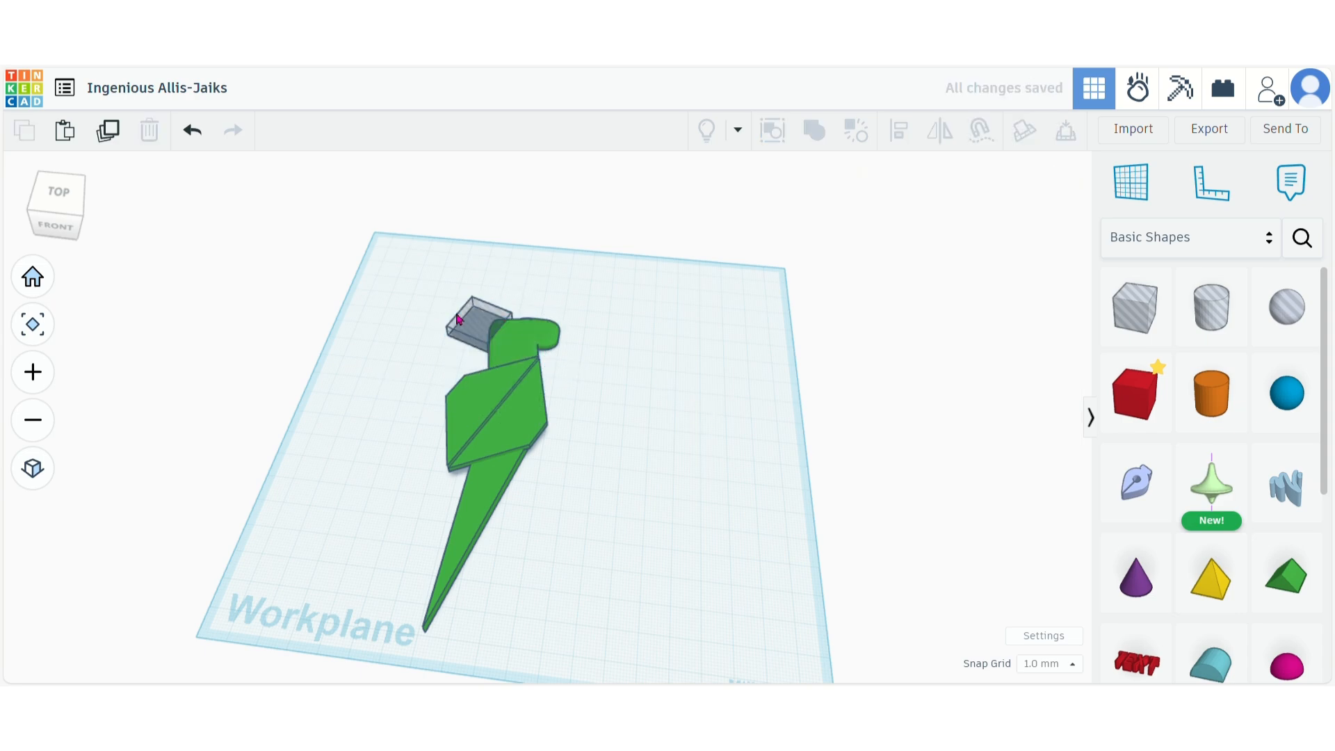
pyautogui.moveTo(617, 372); pyautogui.dragTo(629, 457, button='right')
pyautogui.click(553, 312)
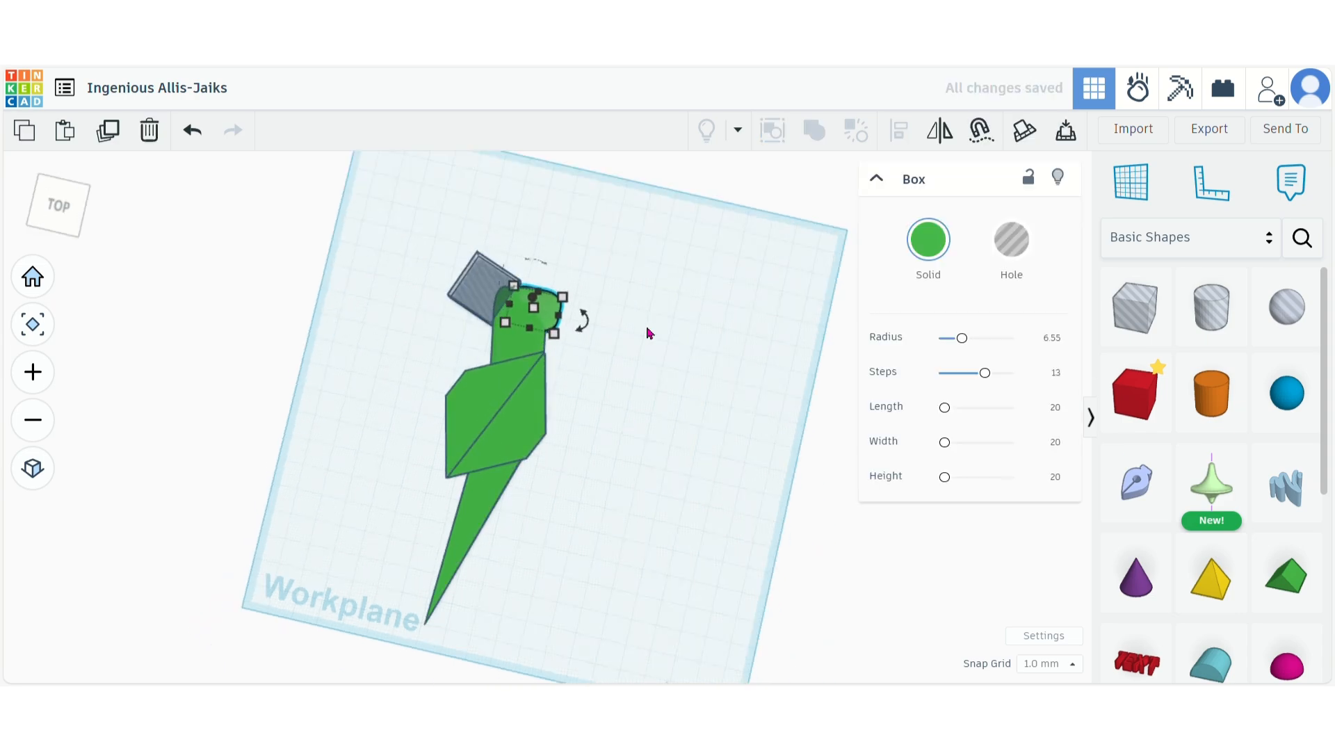
pyautogui.click(646, 328)
pyautogui.moveTo(532, 306); pyautogui.dragTo(535, 307)
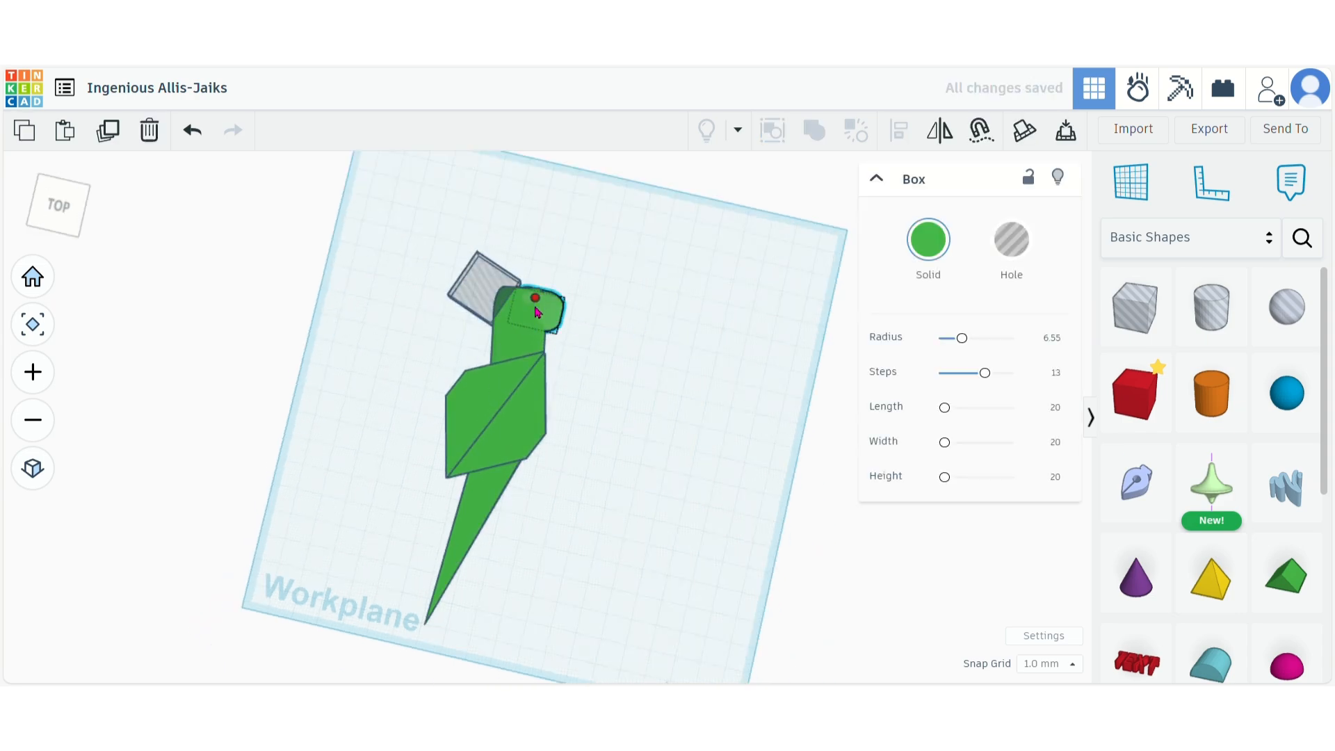
pyautogui.click(184, 131)
pyautogui.click(674, 446)
# Step: Regroup the rounded neck box with the box hole to cut its corner off again
pyautogui.click(502, 299)
pyautogui.click(541, 341)
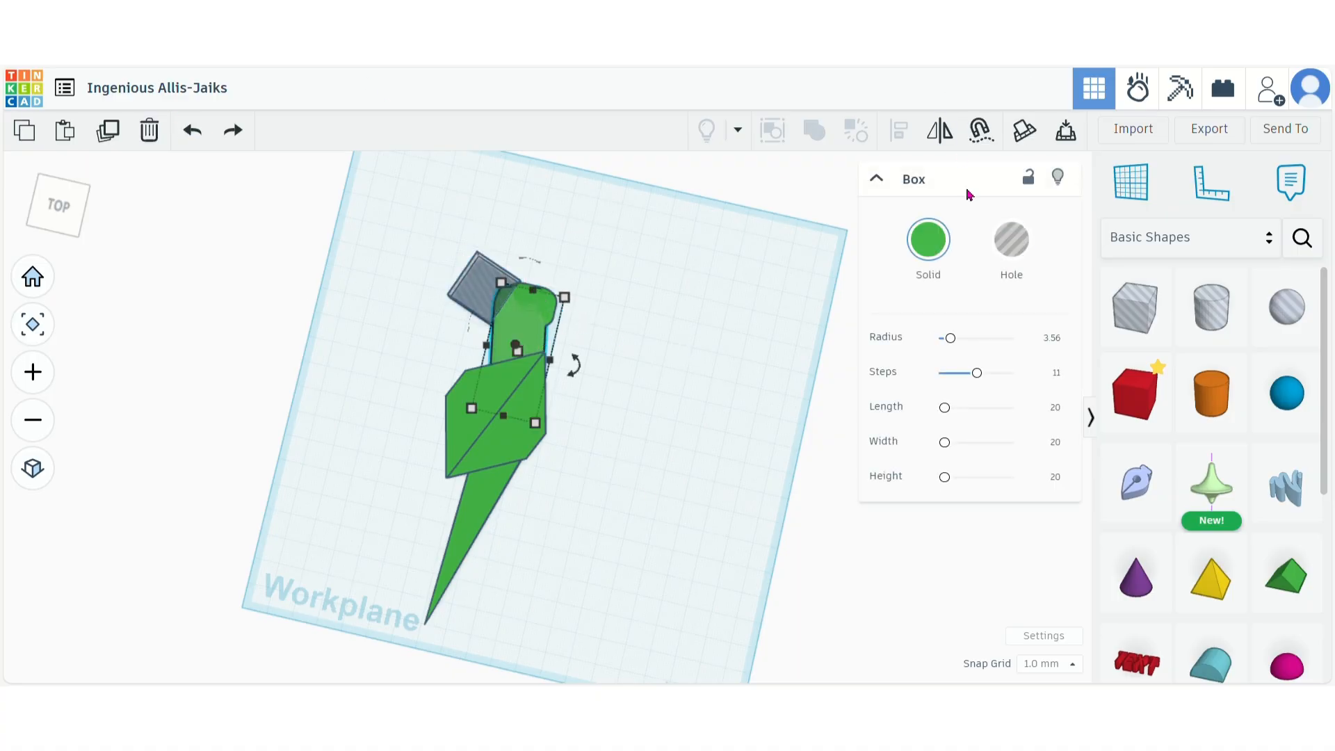
pyautogui.keyDown('shift'); pyautogui.click(488, 279); pyautogui.keyUp('shift')
pyautogui.hotkey('ctrl', 'g')
pyautogui.click(703, 315)
pyautogui.moveTo(688, 400); pyautogui.dragTo(701, 447, button='right')
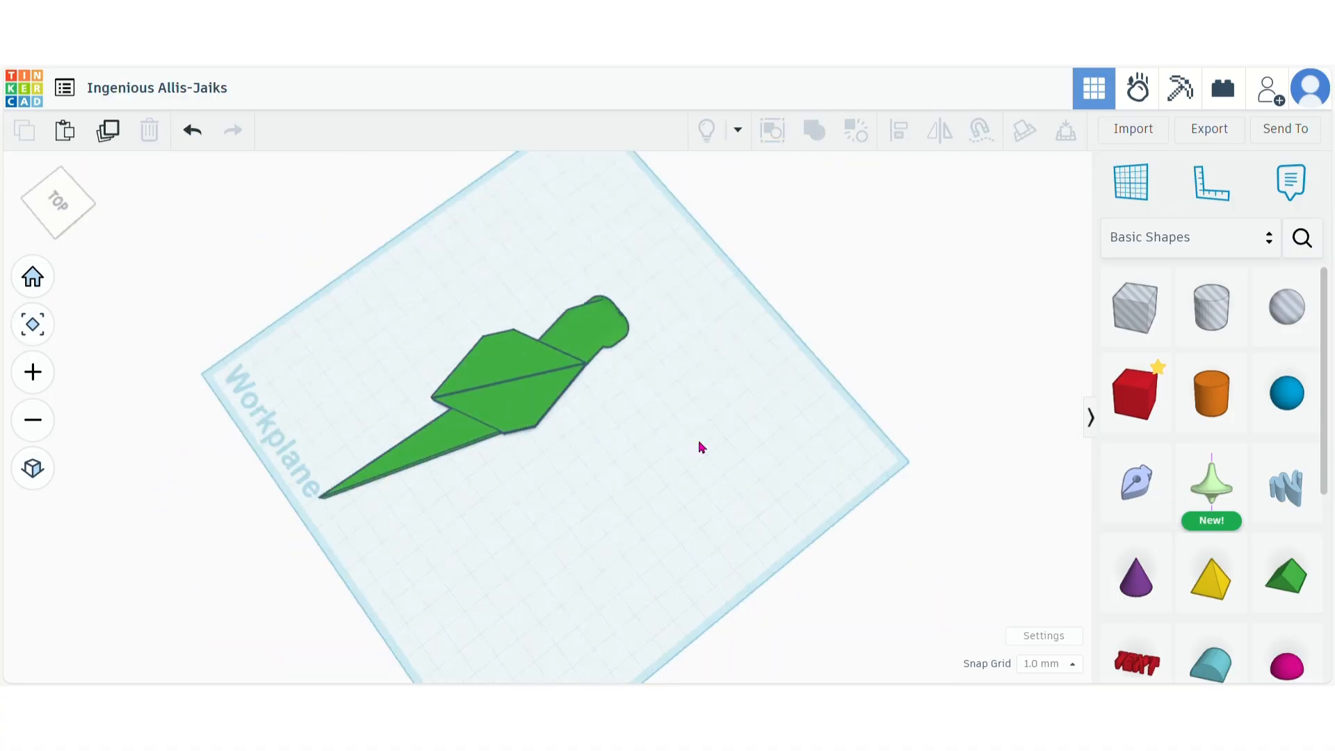
# Step: Undo the last change and set the height of the rounded head box to 6 mm
pyautogui.click(194, 130)
pyautogui.click(534, 313)
pyautogui.click(514, 312)
pyautogui.click(611, 313)
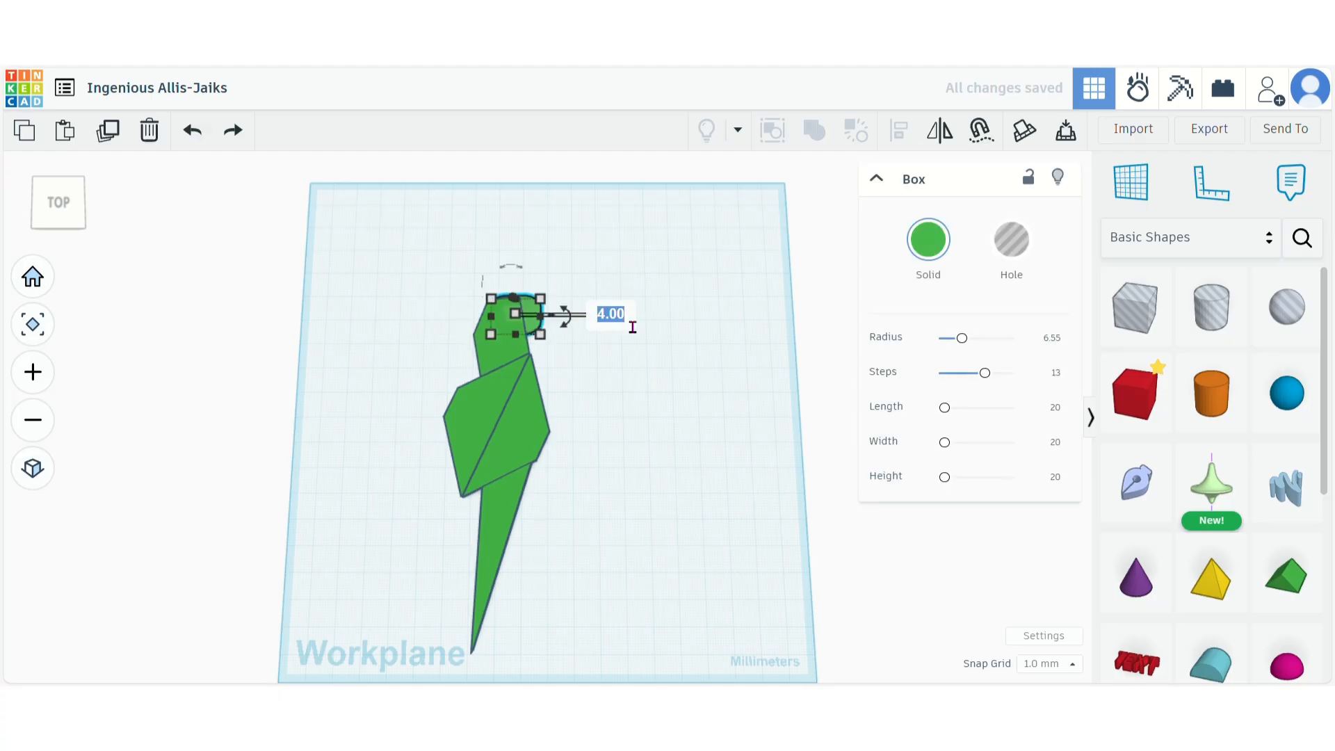
pyautogui.write('6')
pyautogui.press('Return')
pyautogui.click(641, 374)
# Step: Lengthen the rounded head box to 25 mm
pyautogui.click(534, 313)
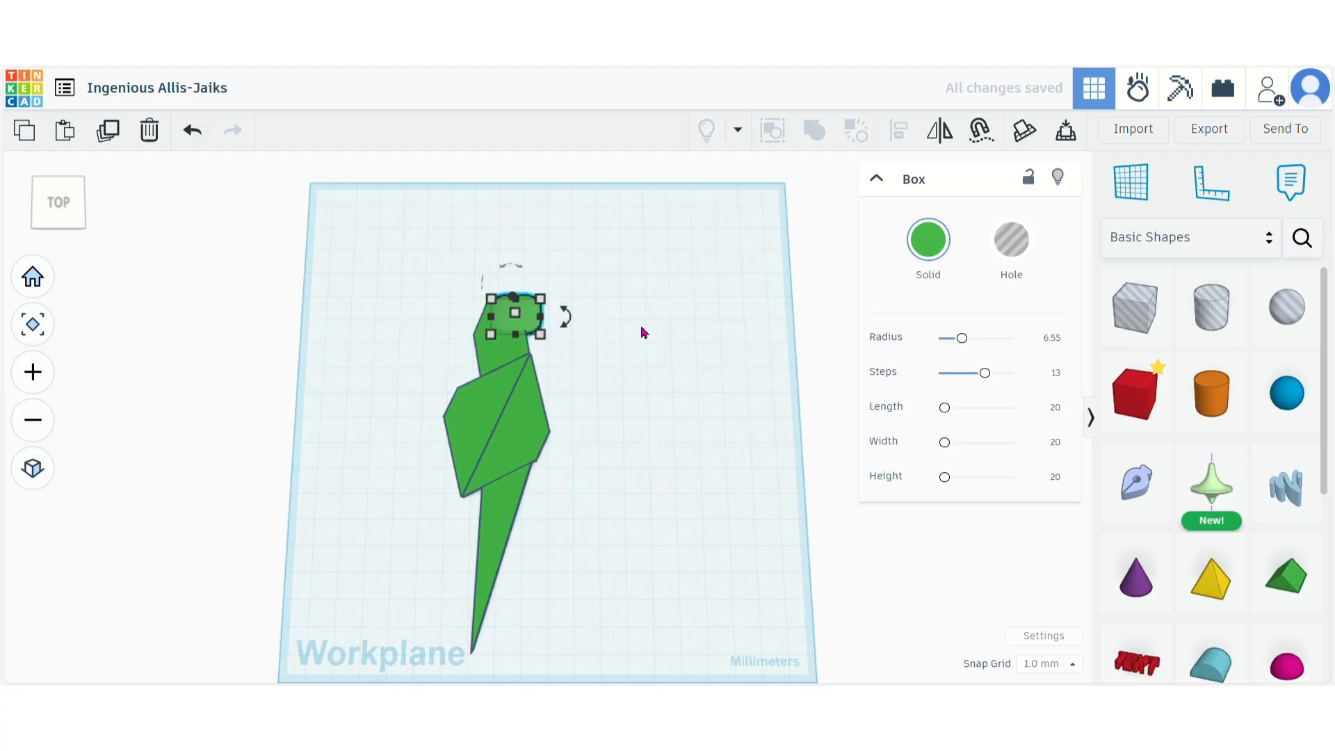
pyautogui.click(616, 355)
pyautogui.click(521, 301)
pyautogui.click(539, 334)
pyautogui.click(514, 427)
pyautogui.write('25')
pyautogui.press('Return')
pyautogui.click(652, 412)
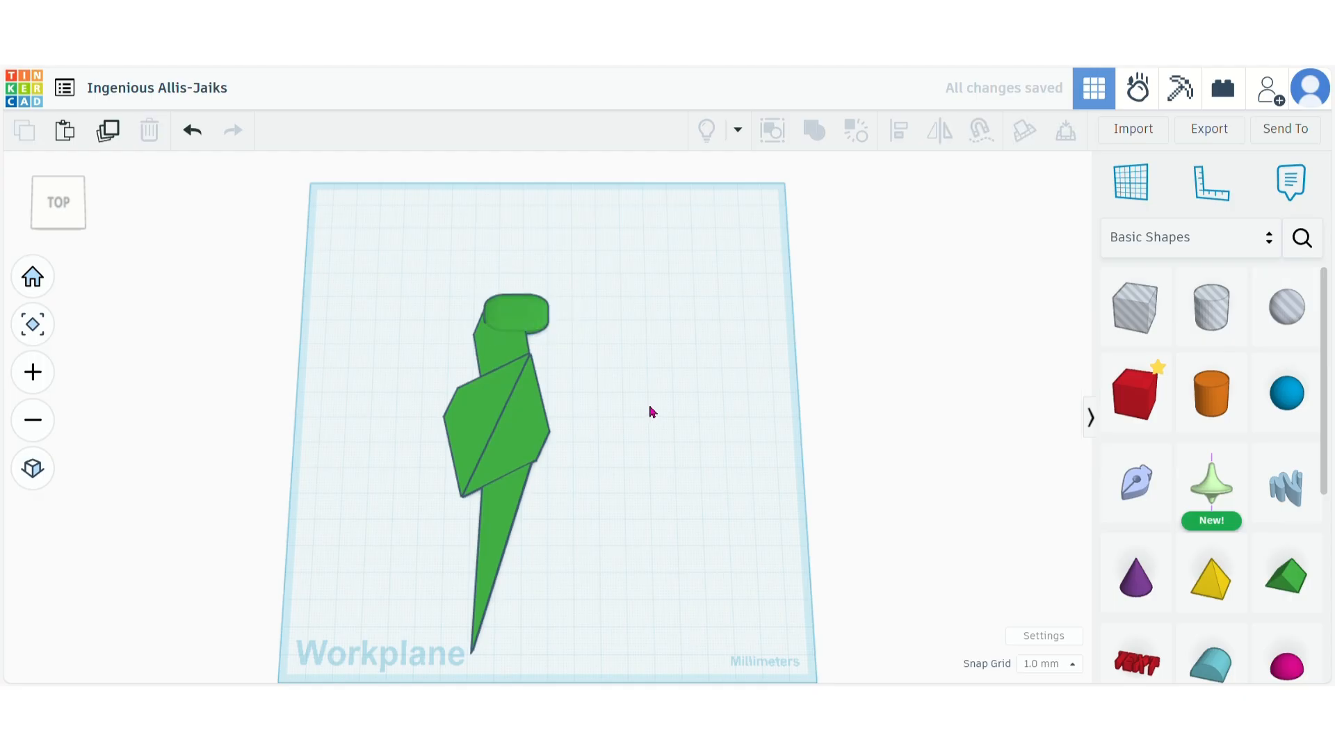
# Step: Lower the hexagonal body group by 3 mm relative to the other bird parts
pyautogui.moveTo(626, 432); pyautogui.dragTo(471, 346, button='right')
pyautogui.click(518, 384)
pyautogui.moveTo(664, 464); pyautogui.dragTo(595, 379, button='right')
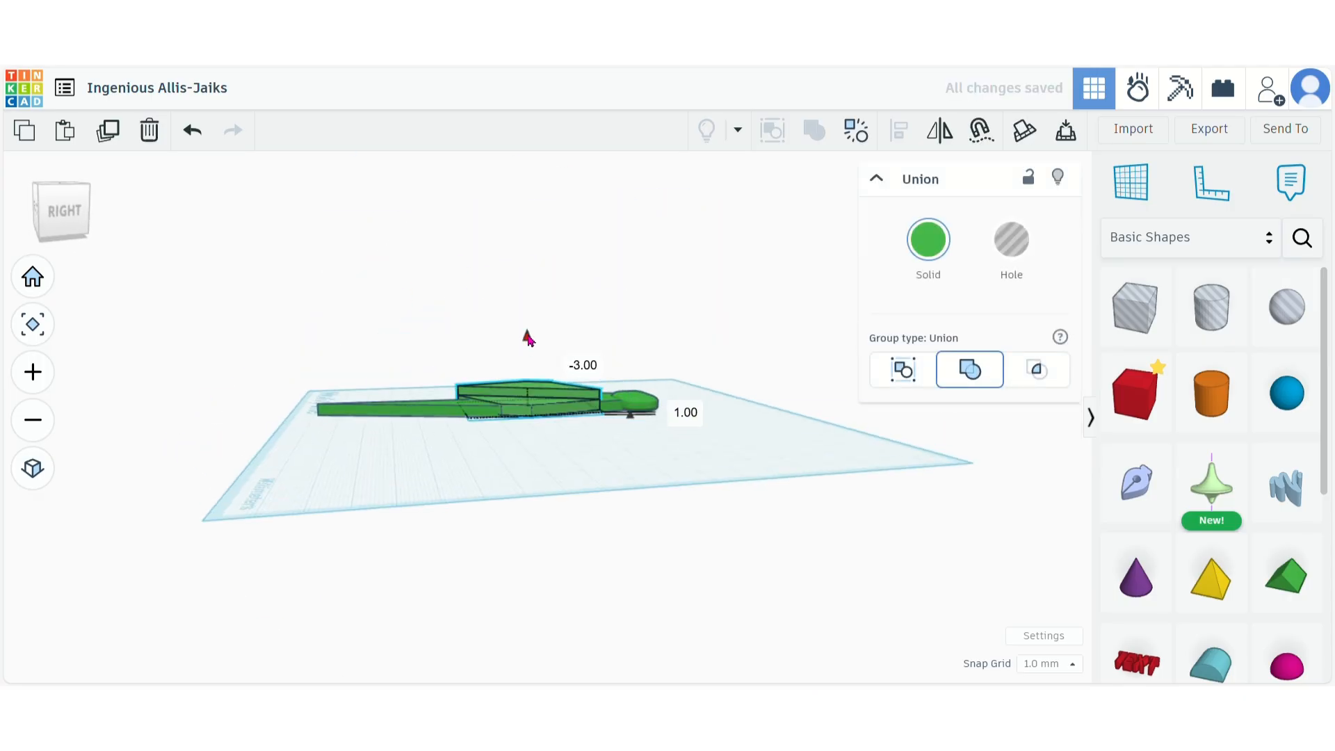
pyautogui.moveTo(540, 415); pyautogui.dragTo(548, 425)
pyautogui.hotkey('ctrl', 'z')
pyautogui.moveTo(846, 448); pyautogui.dragTo(828, 421, button='right')
pyautogui.click(515, 386)
pyautogui.click(599, 395)
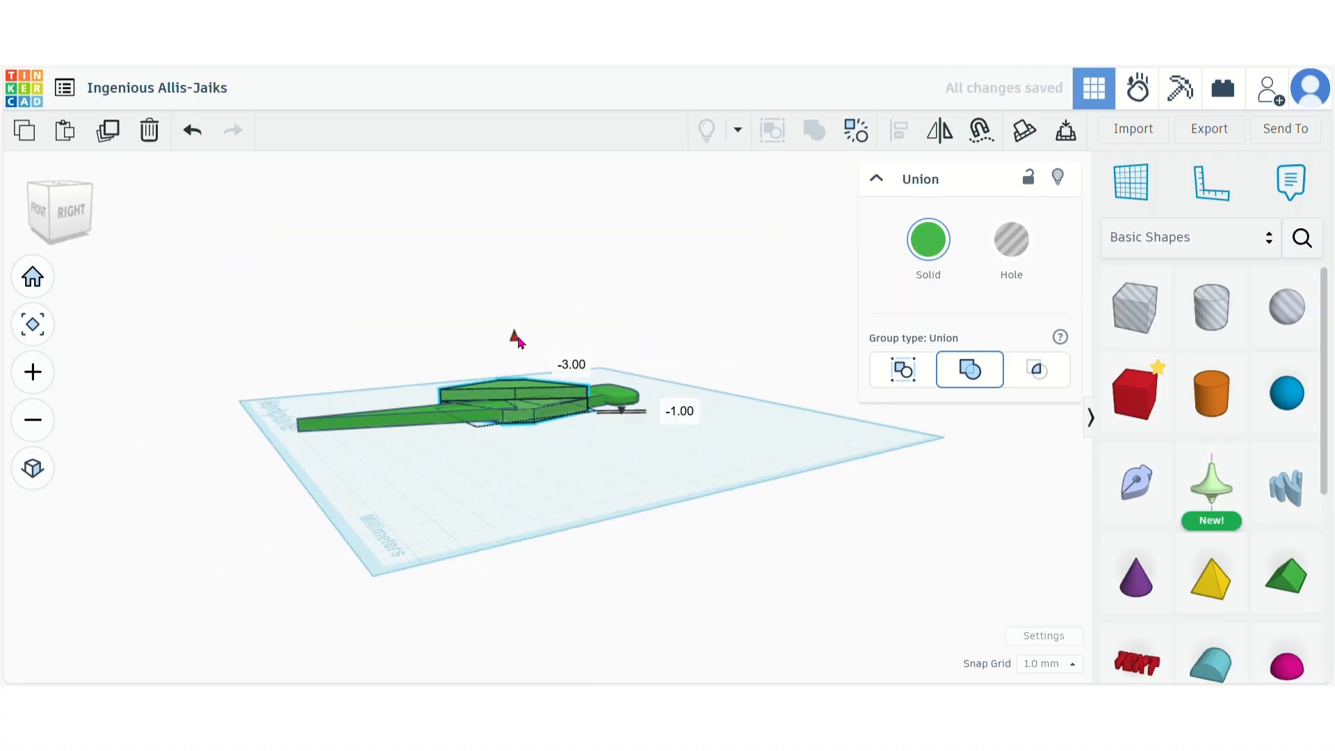
pyautogui.click(695, 453)
pyautogui.moveTo(695, 452); pyautogui.dragTo(774, 487, button='right')
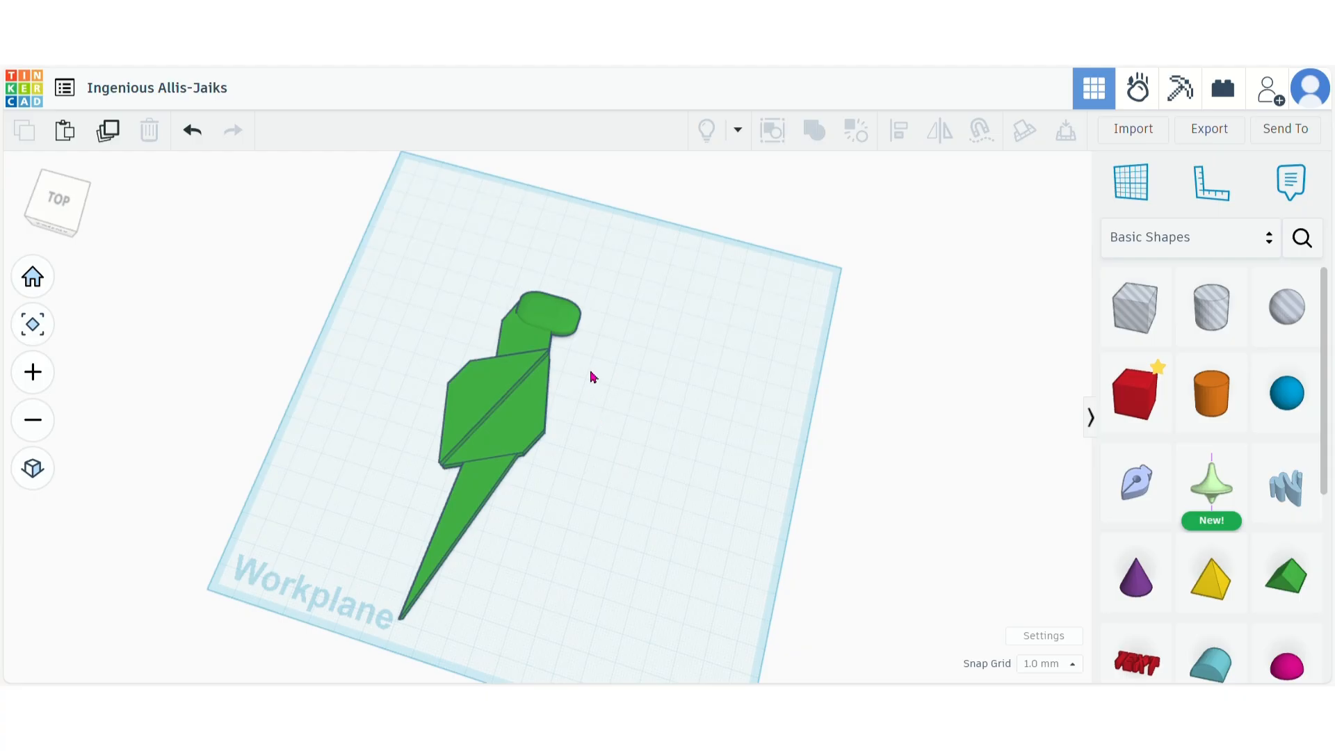
# Step: Lower the rounded head box beneath the neck's top surface and rotate the neck 10° about the vertical axis
pyautogui.click(556, 321)
pyautogui.click(670, 441)
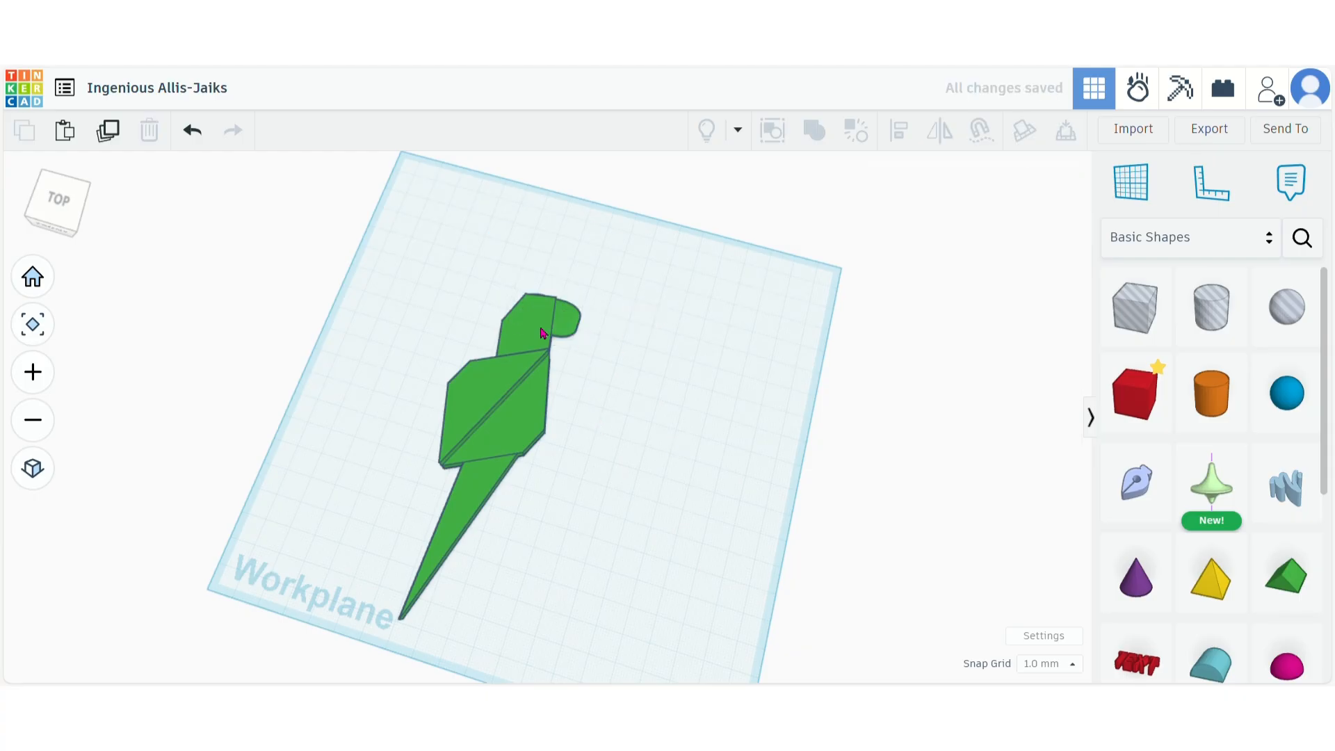
pyautogui.click(532, 316)
pyautogui.moveTo(542, 268); pyautogui.dragTo(674, 382, button='right')
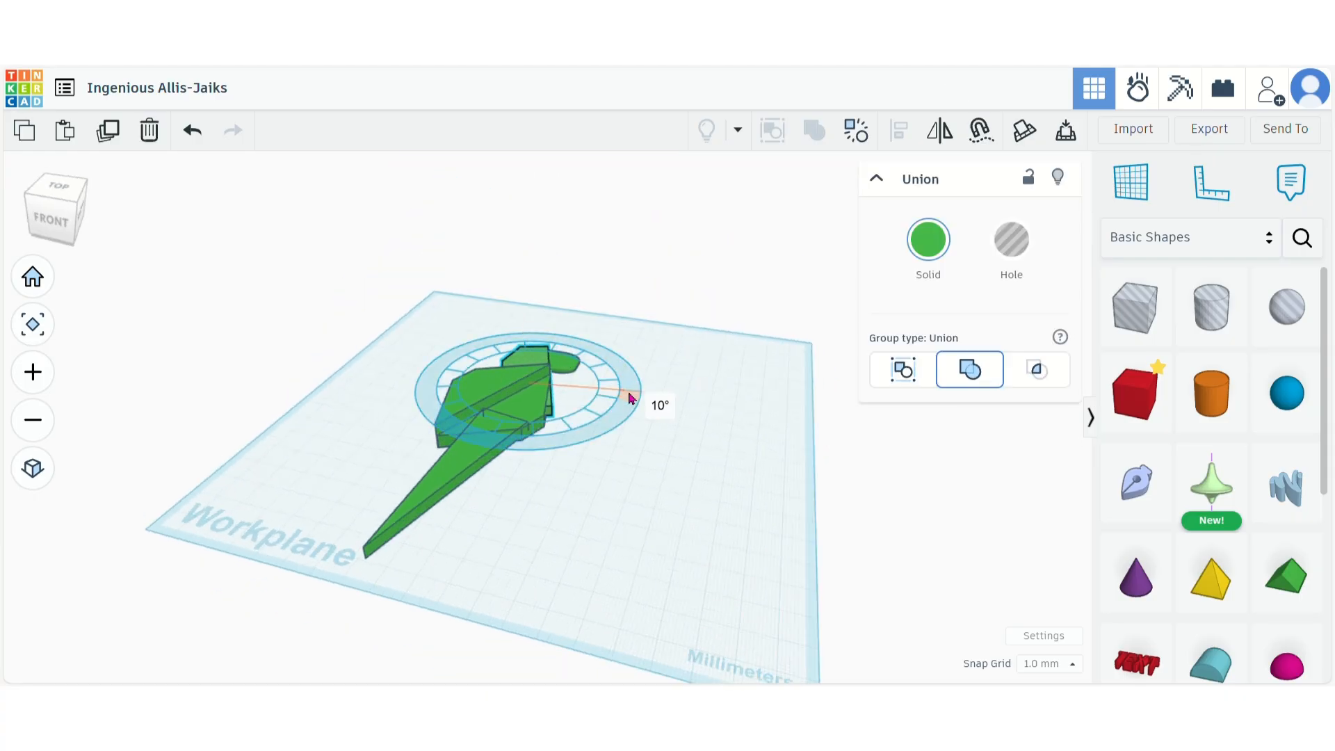
# Step: Rotate the hexagonal body 6° about the vertical axis to line it up with the neck and tail
pyautogui.click(700, 526)
pyautogui.moveTo(700, 526); pyautogui.dragTo(712, 591, button='right')
pyautogui.click(502, 424)
pyautogui.moveTo(572, 432); pyautogui.dragTo(633, 438)
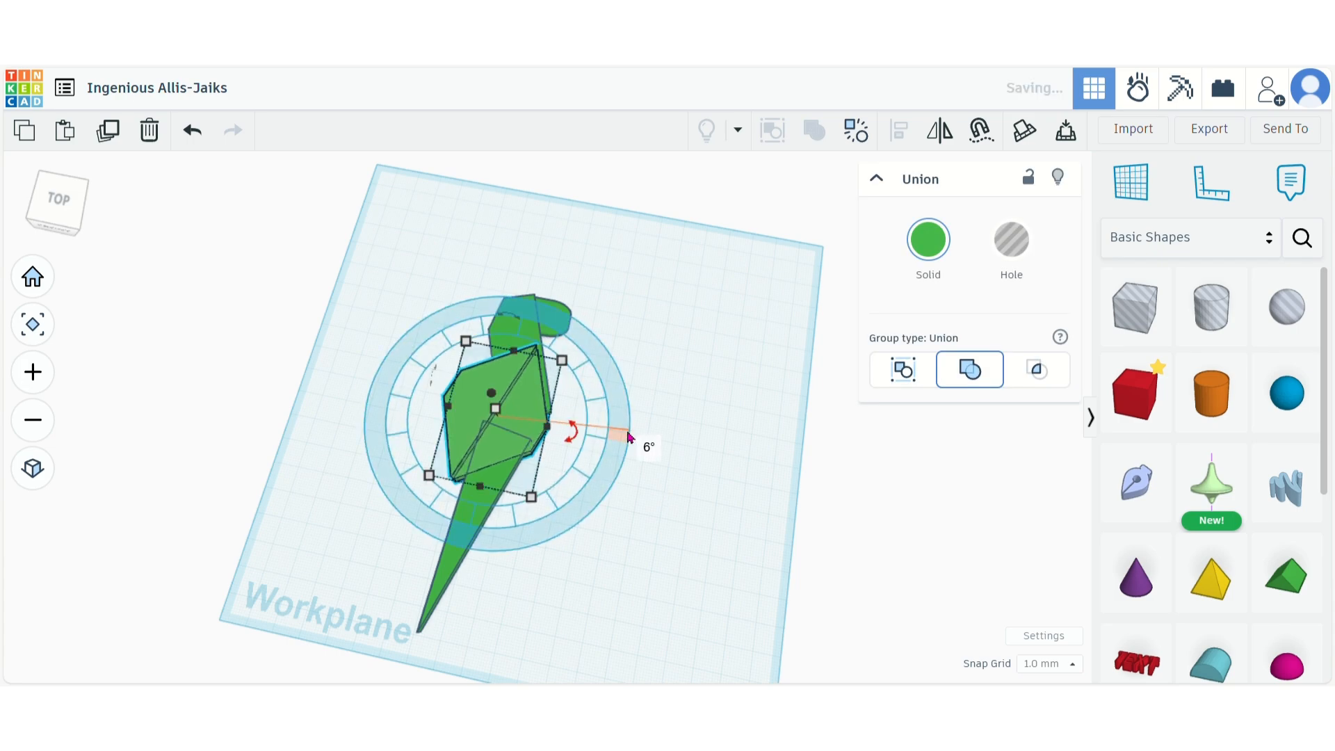
pyautogui.moveTo(681, 489); pyautogui.dragTo(641, 620, button='right')
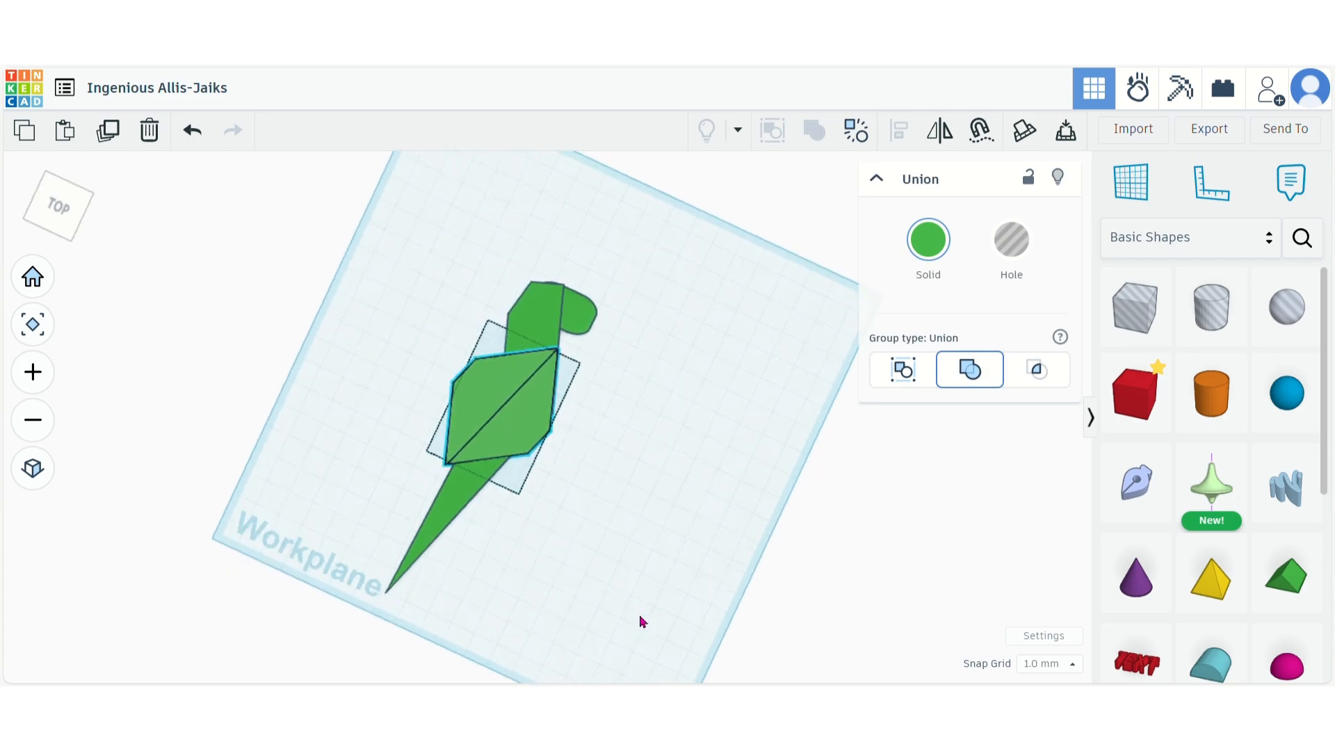
# Step: Add a roof shape on the workplane beside the bird and set its length to 4 mm
pyautogui.click(834, 441)
pyautogui.scroll(-1, 1330, 452)
pyautogui.moveTo(1292, 523); pyautogui.dragTo(687, 440)
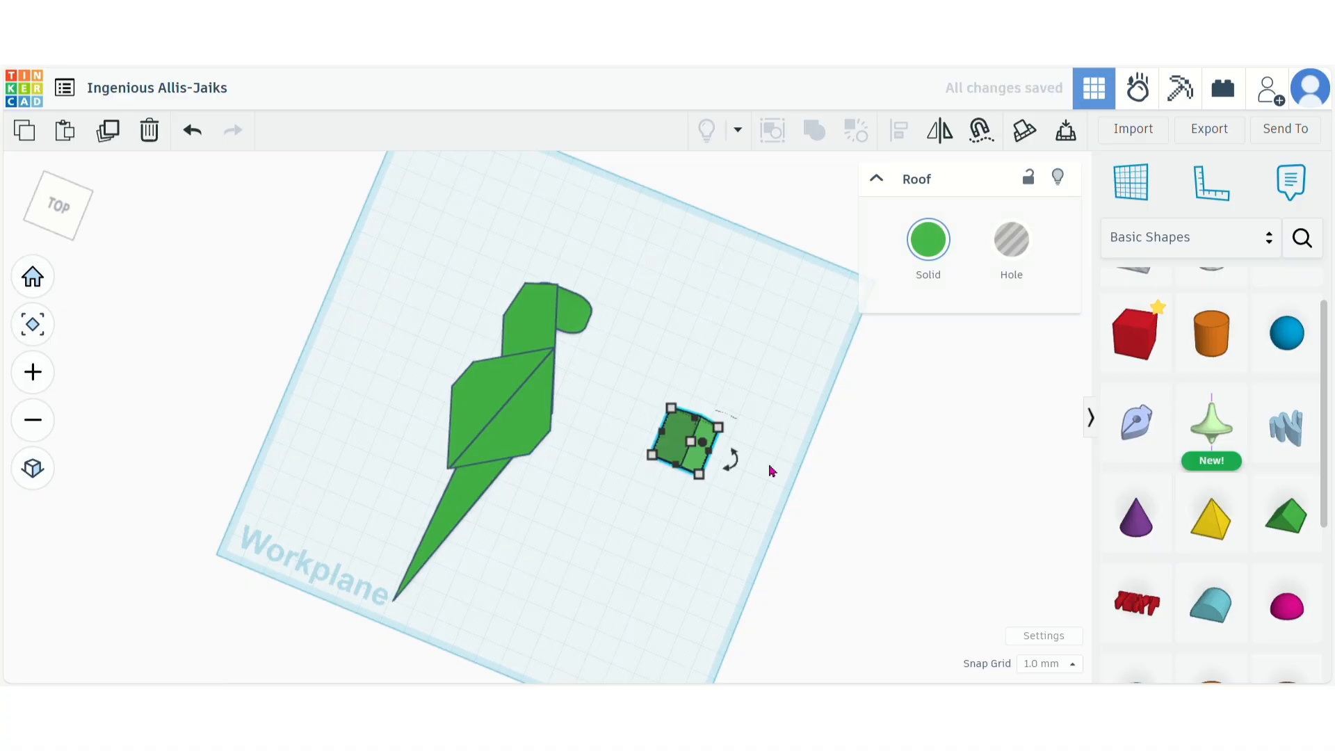
pyautogui.moveTo(769, 468); pyautogui.dragTo(865, 361, button='right')
pyautogui.click(713, 427)
pyautogui.click(811, 424)
pyautogui.write('0')
pyautogui.press('Return')
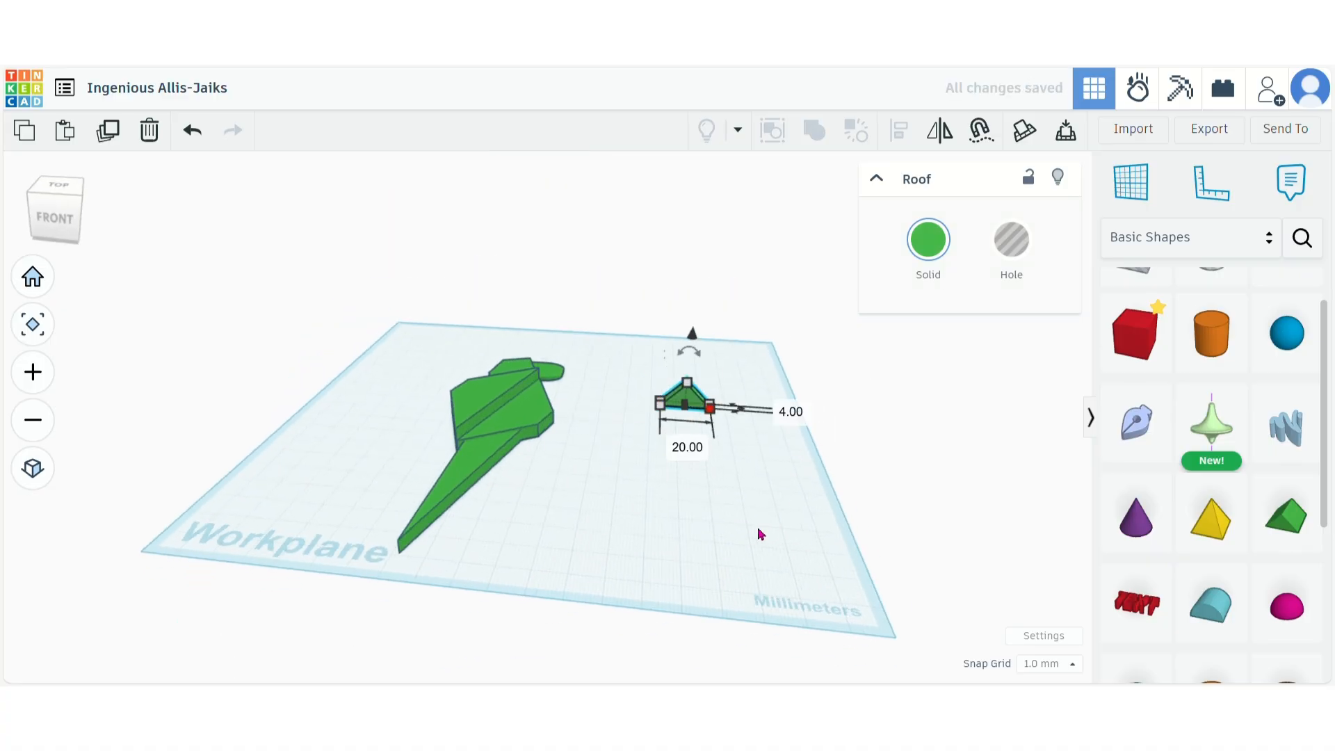
# Step: Rotate the thin roof shape 90° onto its side and enter 5 as its new dimension
pyautogui.moveTo(738, 415); pyautogui.dragTo(704, 434)
pyautogui.moveTo(694, 357); pyautogui.dragTo(739, 387)
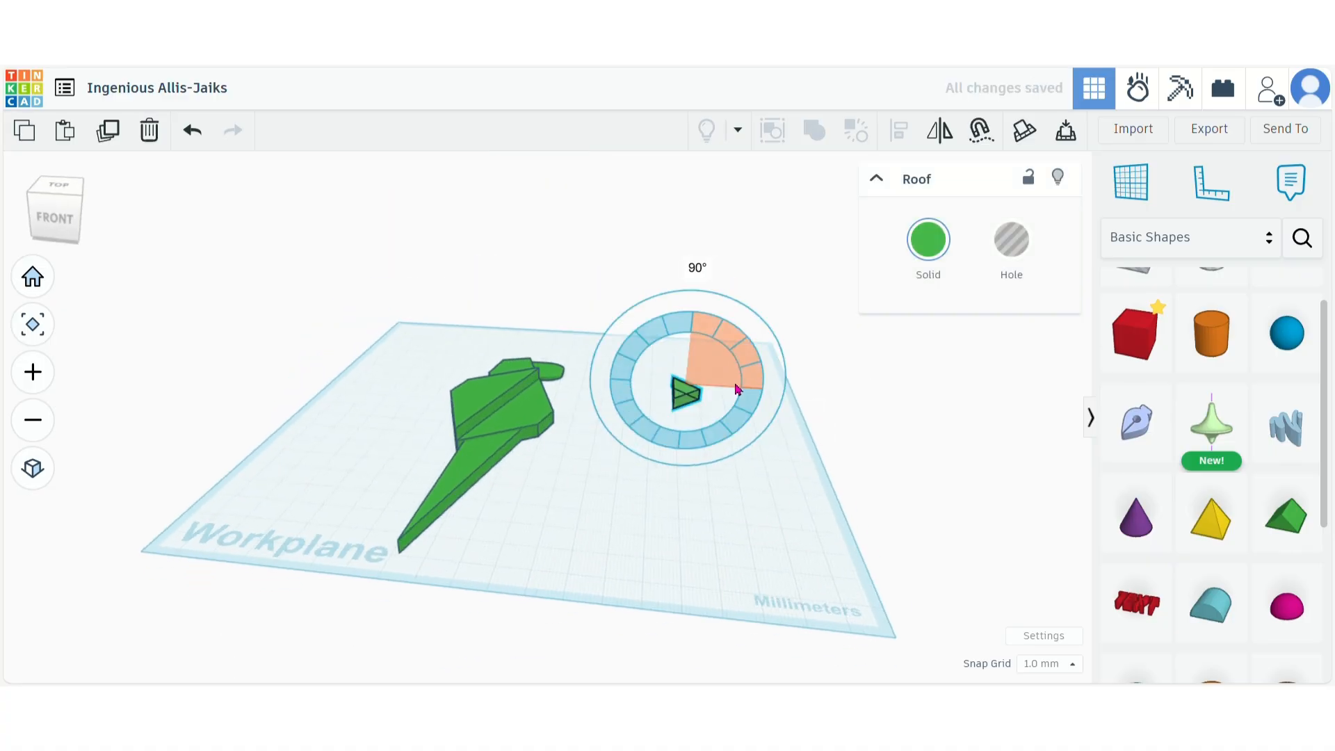
pyautogui.click(771, 496)
pyautogui.moveTo(772, 497); pyautogui.dragTo(744, 600, button='right')
pyautogui.click(686, 385)
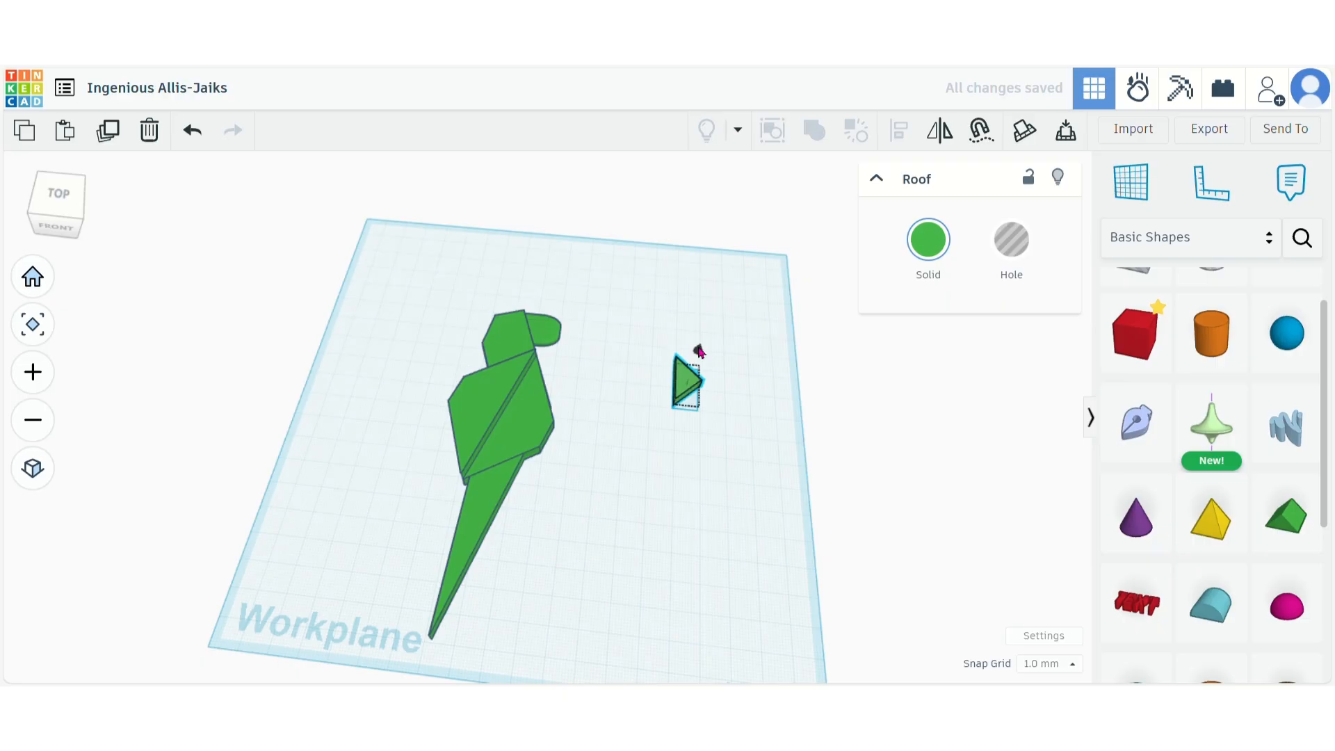
pyautogui.write('5')
pyautogui.press('Return')
# Step: Move the turned roof shape to the front of the rounded head as a beak
pyautogui.click(753, 537)
pyautogui.moveTo(688, 393); pyautogui.dragTo(599, 284)
pyautogui.click(686, 477)
# Step: Duplicate the beak roof and arrange both pieces at the front of the head, sizing the beak piece 4 by 10 mm
pyautogui.click(586, 358)
pyautogui.hotkey('ctrl', 'd')
pyautogui.moveTo(591, 357); pyautogui.dragTo(560, 332)
pyautogui.moveTo(557, 297); pyautogui.dragTo(556, 293)
pyautogui.moveTo(709, 412); pyautogui.dragTo(660, 490, button='right')
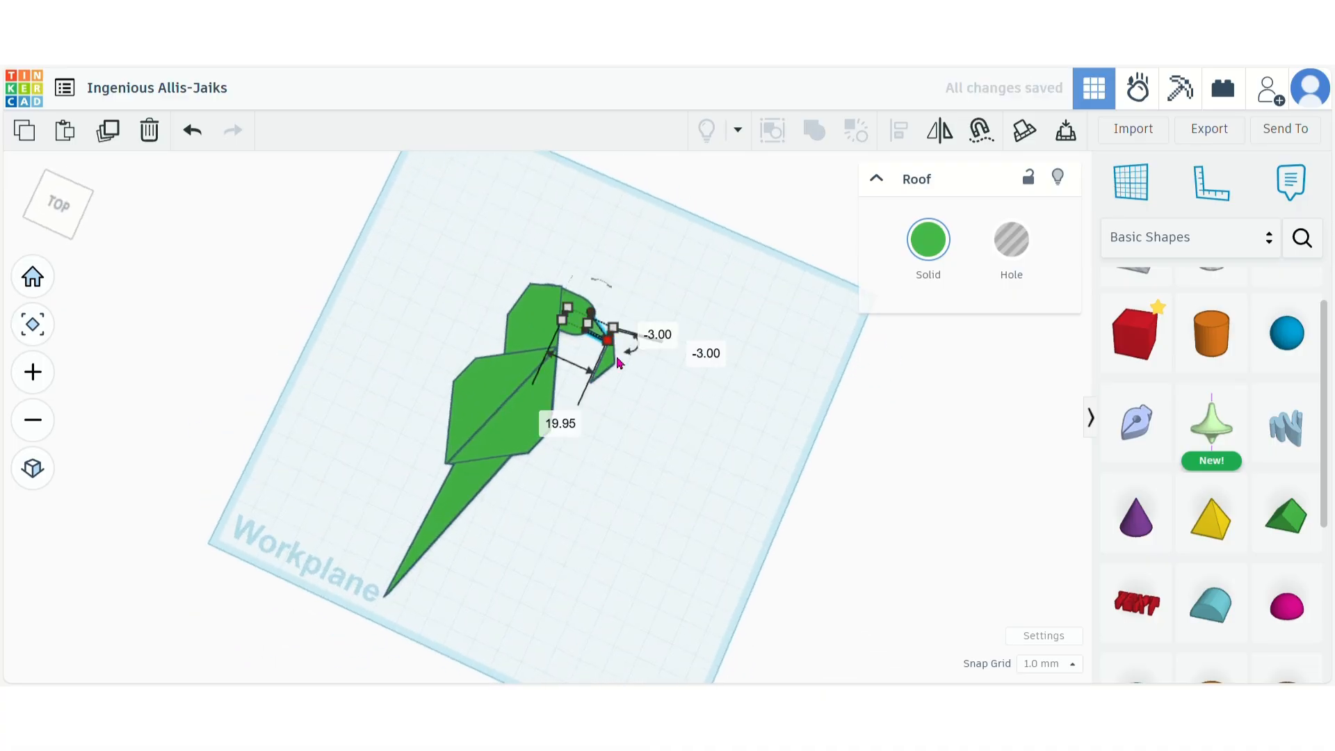
pyautogui.moveTo(601, 344); pyautogui.dragTo(684, 357)
pyautogui.click(552, 444)
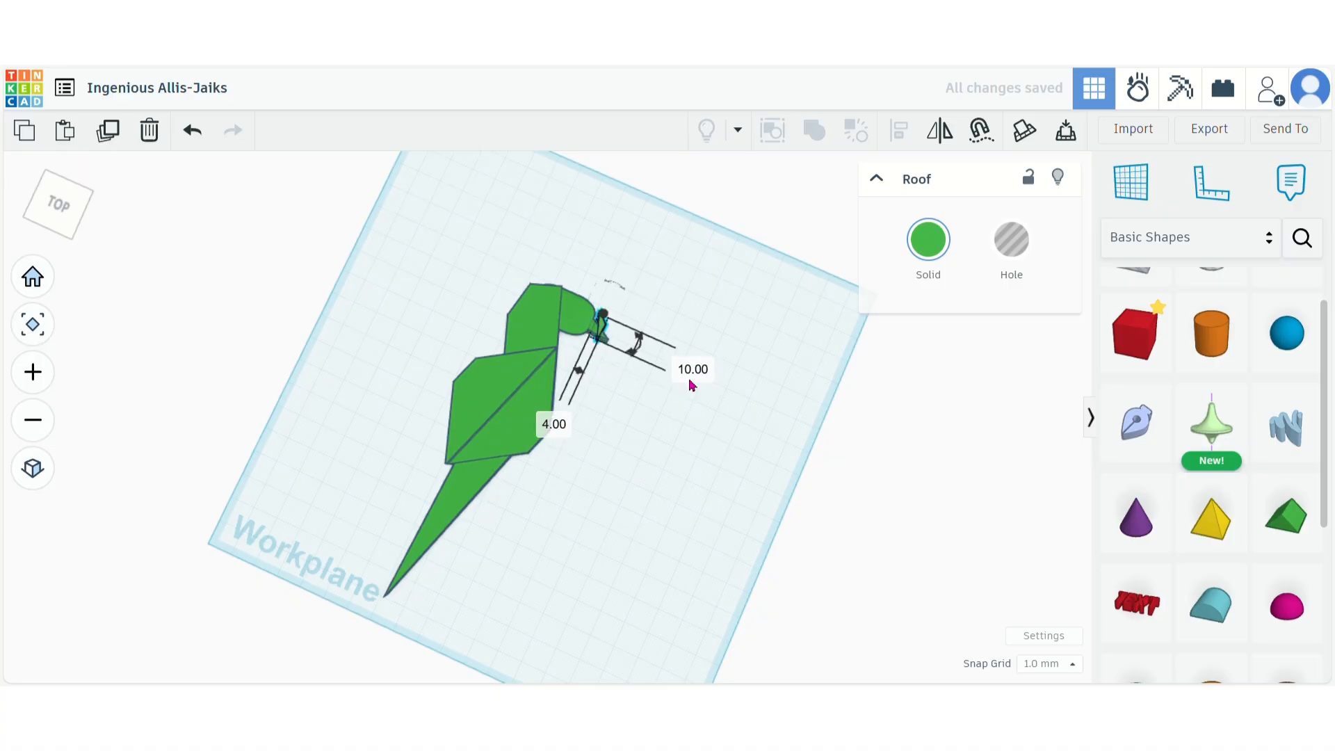
# Step: Nudge the selected roof piece away from the head to the outer end of the beak
pyautogui.press('Down')
pyautogui.press('Down')
pyautogui.press('Down')
pyautogui.press('Down')
pyautogui.press('Down')
pyautogui.press('Down')
pyautogui.press('Down')
pyautogui.press('Right')
pyautogui.press('Right')
pyautogui.press('Right')
pyautogui.press('Right')
pyautogui.moveTo(709, 408); pyautogui.dragTo(424, 436, button='right')
pyautogui.click(38, 377)
pyautogui.click(37, 376)
pyautogui.click(37, 377)
pyautogui.press('Down')
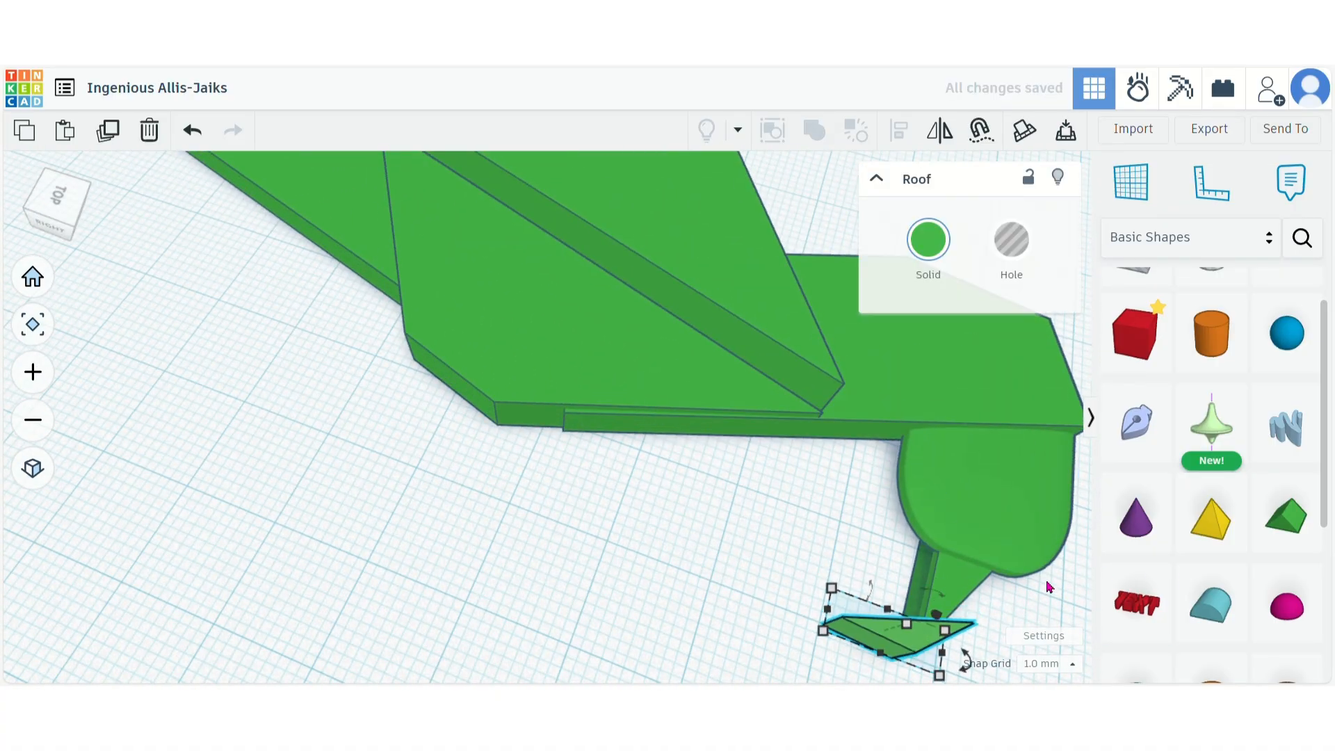
pyautogui.press('Right')
pyautogui.press('Right')
pyautogui.press('Left')
# Step: Rotate and move the outer roof piece so it joins the beak as a downward-hooked tip
pyautogui.click(831, 583)
pyautogui.moveTo(831, 583); pyautogui.dragTo(918, 647, button='right')
pyautogui.click(946, 405)
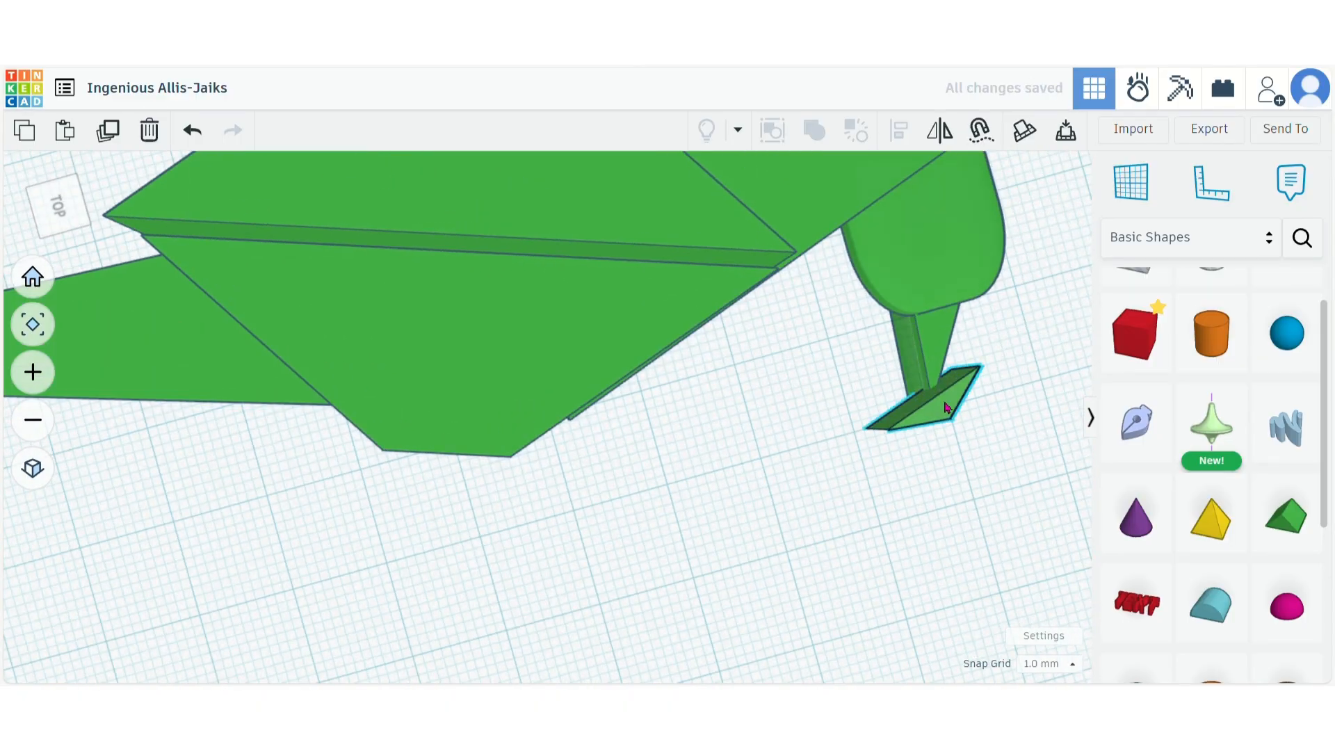
pyautogui.moveTo(945, 406); pyautogui.dragTo(962, 400)
pyautogui.moveTo(899, 358); pyautogui.dragTo(890, 365)
pyautogui.click(796, 403)
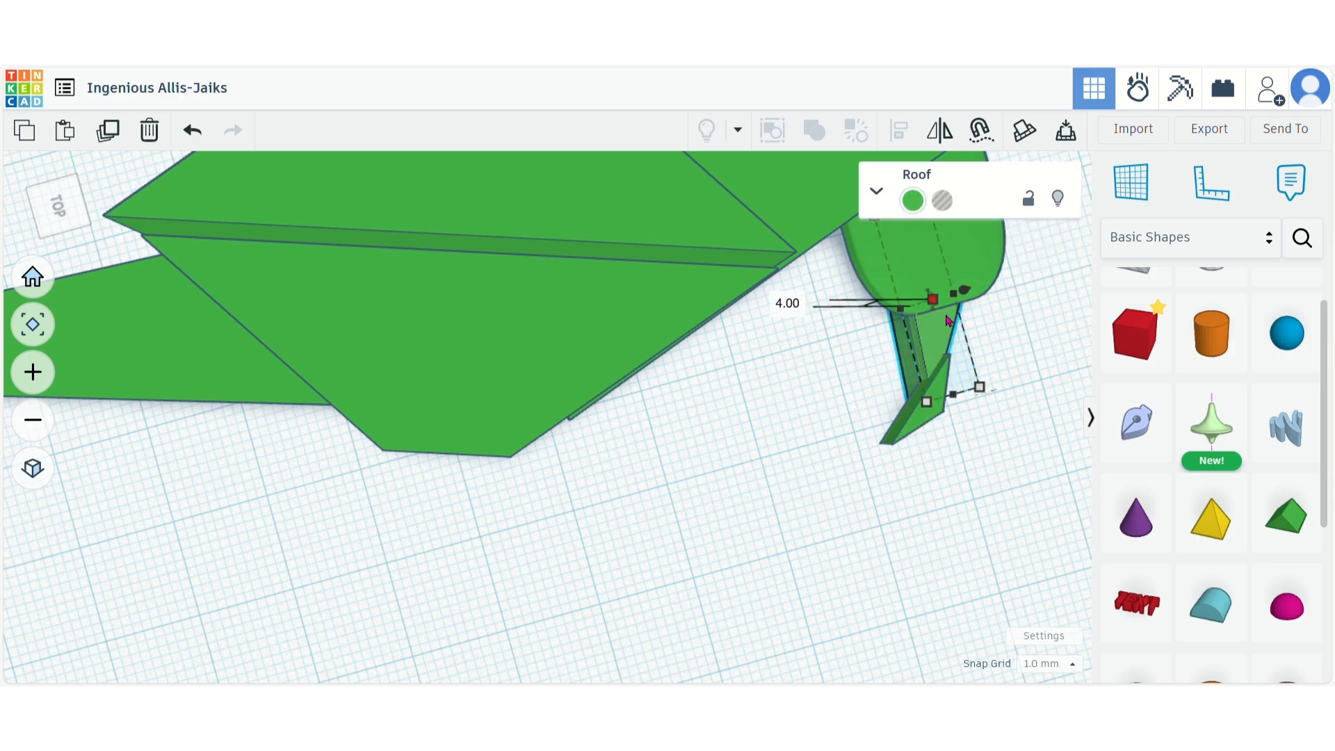
# Step: Set the beak piece's height to 4 mm and adjust the hooked tip so it fits against it
pyautogui.click(793, 313)
pyautogui.write('4')
pyautogui.press('Return')
pyautogui.moveTo(941, 429); pyautogui.dragTo(941, 402)
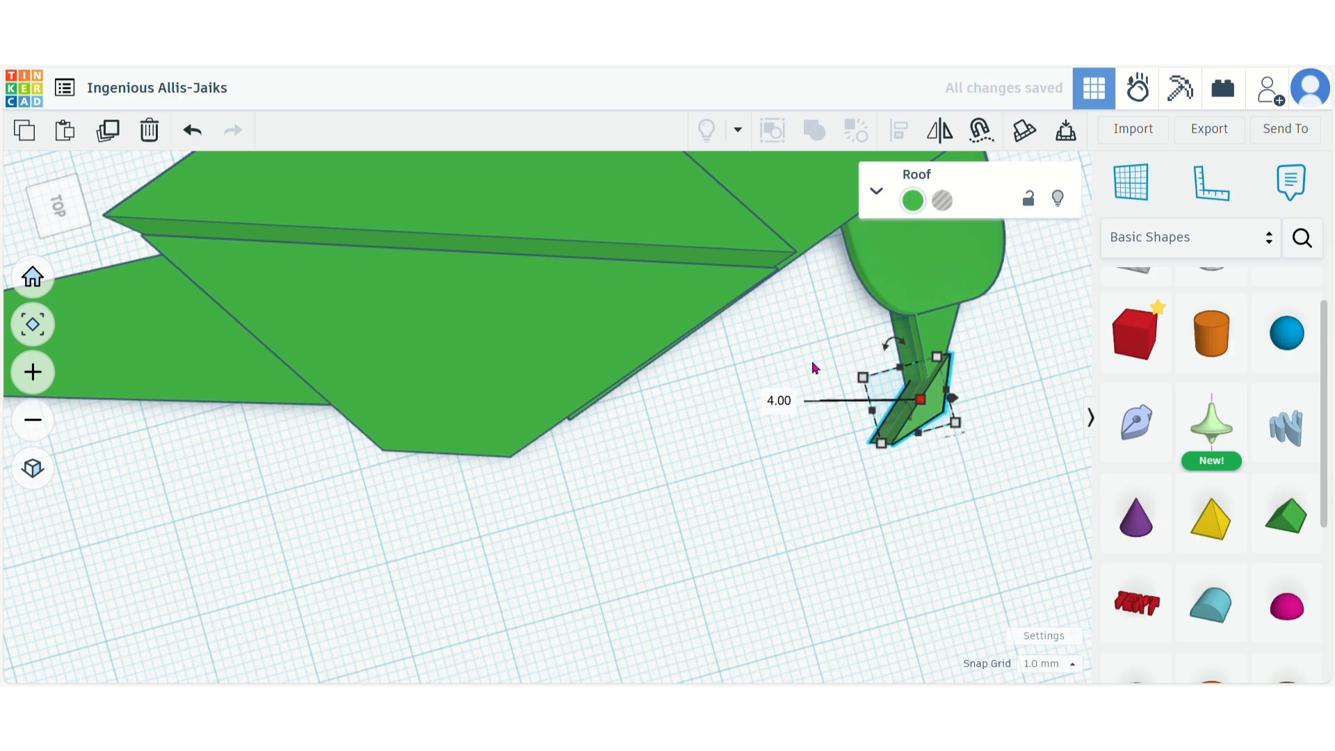
pyautogui.click(991, 428)
pyautogui.moveTo(991, 428); pyautogui.dragTo(1157, 487, button='right')
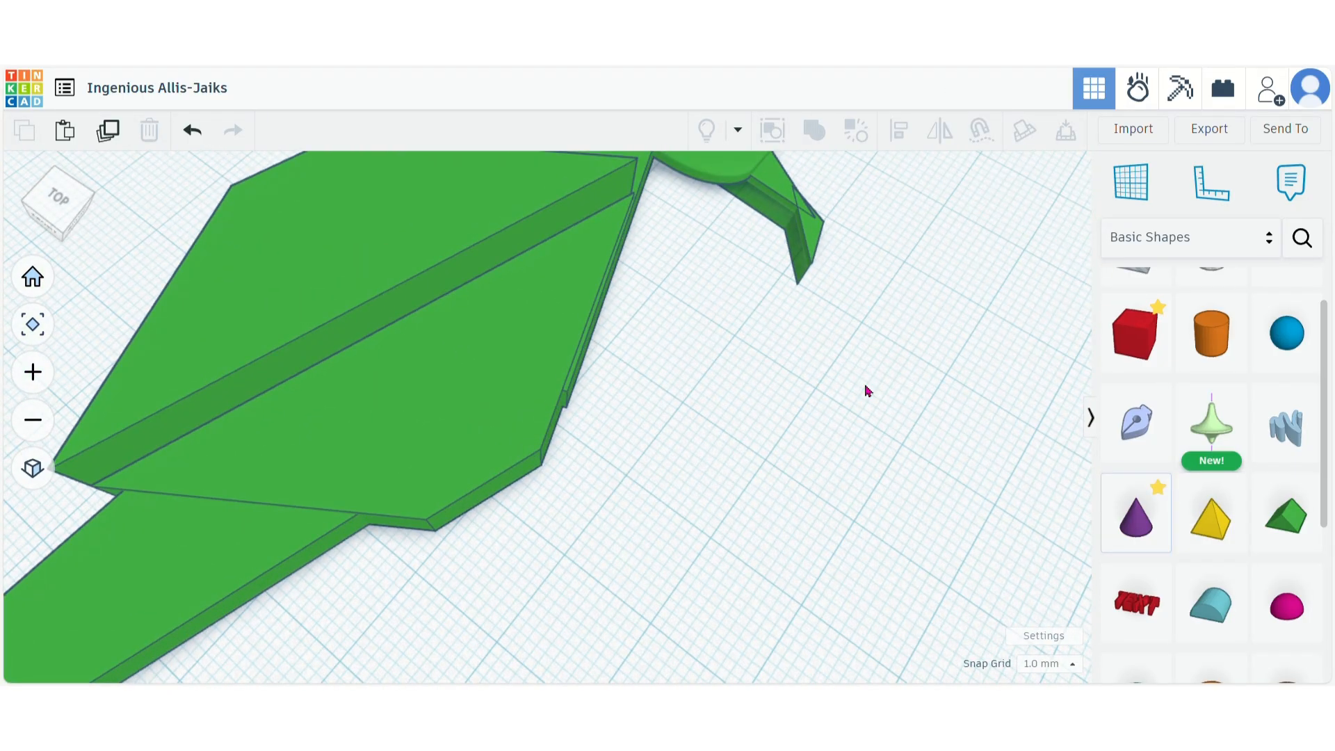
# Step: Select all the parts of the bird and group them into one union
pyautogui.click(46, 429)
pyautogui.click(46, 429)
pyautogui.moveTo(335, 194); pyautogui.dragTo(578, 682)
pyautogui.click(876, 389)
pyautogui.moveTo(877, 486); pyautogui.dragTo(1203, 556, button='right')
pyautogui.click(33, 422)
pyautogui.click(32, 421)
pyautogui.moveTo(396, 272); pyautogui.dragTo(654, 647)
pyautogui.hotkey('ctrl', 'g')
pyautogui.moveTo(680, 373); pyautogui.dragTo(737, 589, button='right')
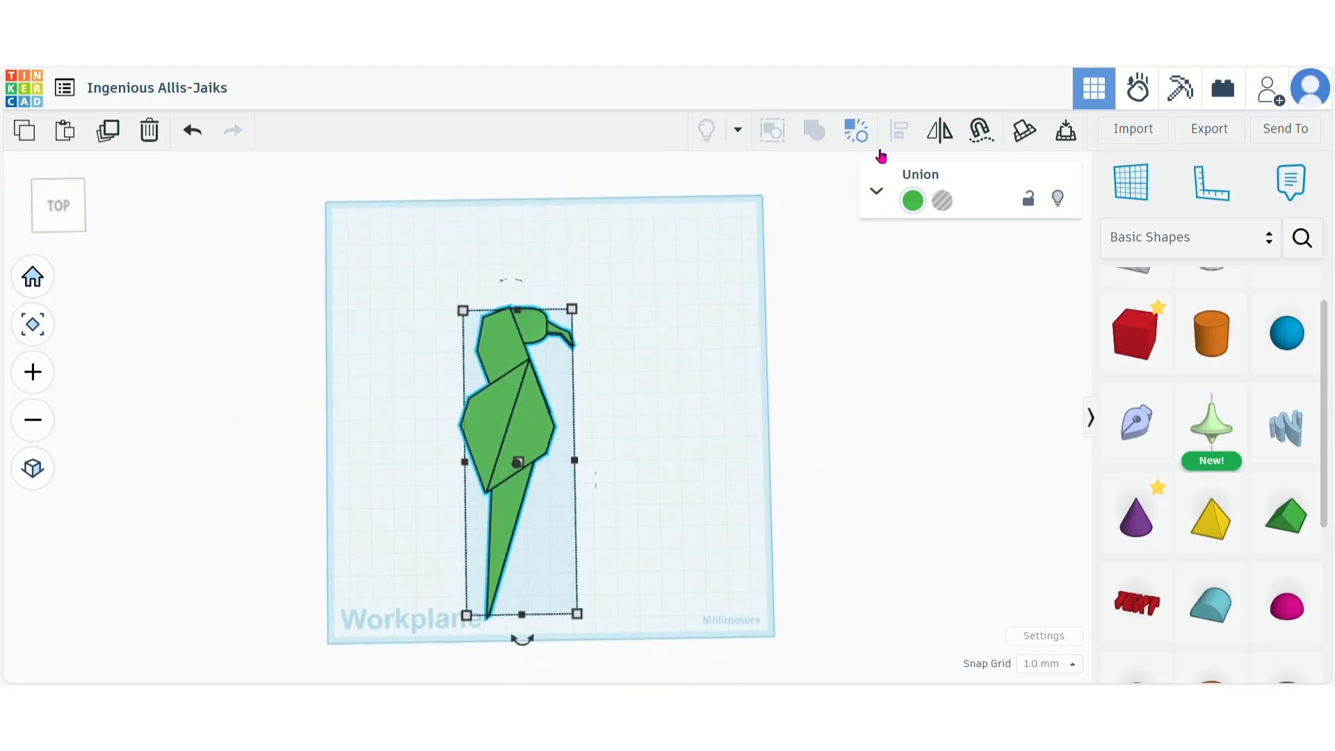
pyautogui.click(661, 454)
# Step: Browse the shape library and add the number 2 from Letters & Numbers beside the bird
pyautogui.scroll(-5, 1303, 520)
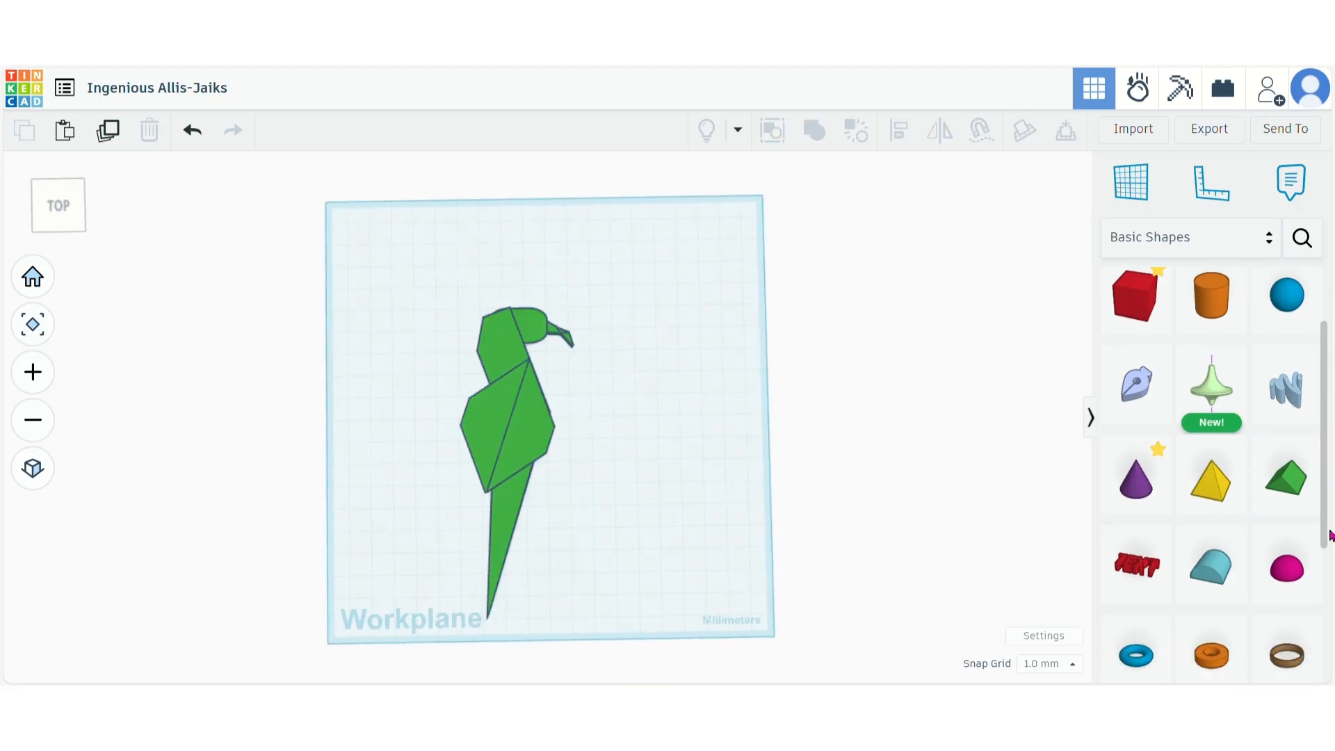
pyautogui.moveTo(1324, 521); pyautogui.dragTo(1130, 238)
pyautogui.click(1133, 238)
pyautogui.click(1203, 462)
pyautogui.moveTo(1323, 420); pyautogui.dragTo(1251, 541)
pyautogui.scroll(-5, 1252, 541)
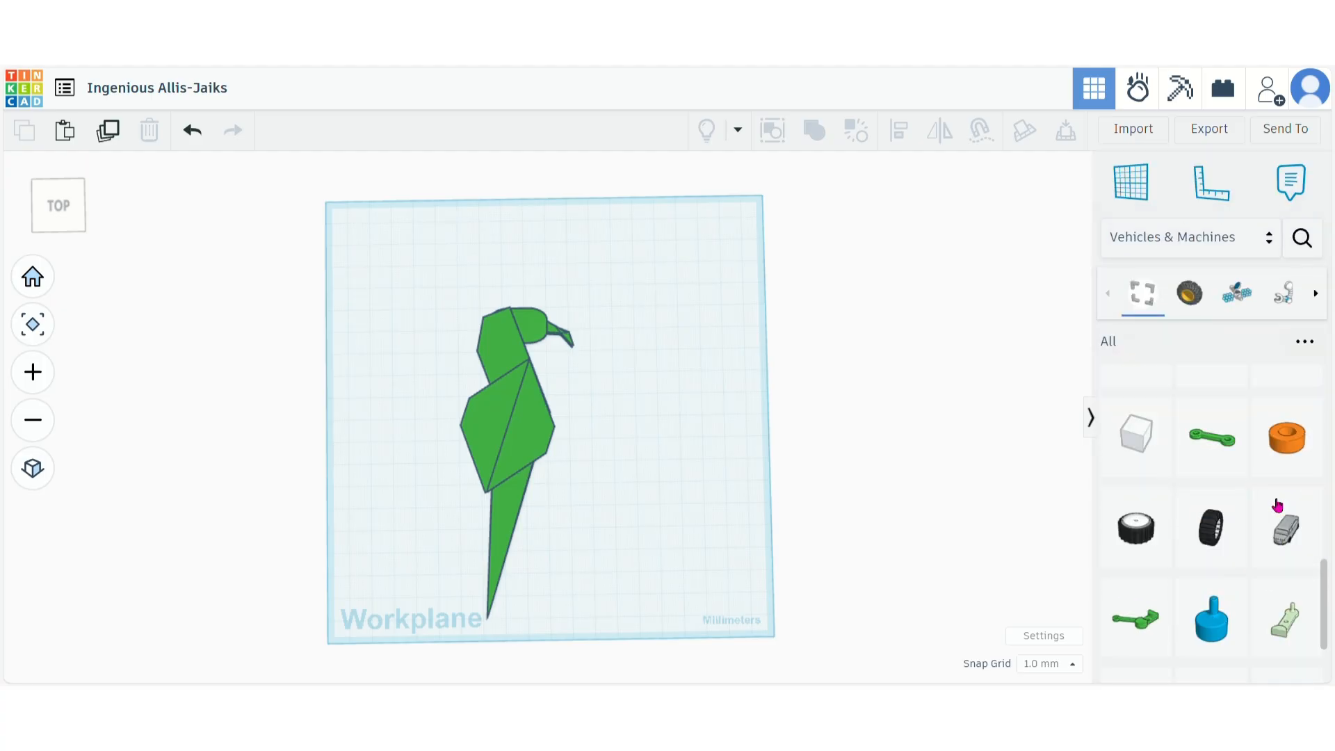
pyautogui.click(1183, 237)
pyautogui.click(1178, 355)
pyautogui.moveTo(1224, 426); pyautogui.dragTo(623, 369)
# Step: Flip the number 2 over so it reads mirrored and move it to the body's lower edge as a foot
pyautogui.click(713, 612)
pyautogui.moveTo(712, 612); pyautogui.dragTo(685, 468, button='right')
pyautogui.click(629, 415)
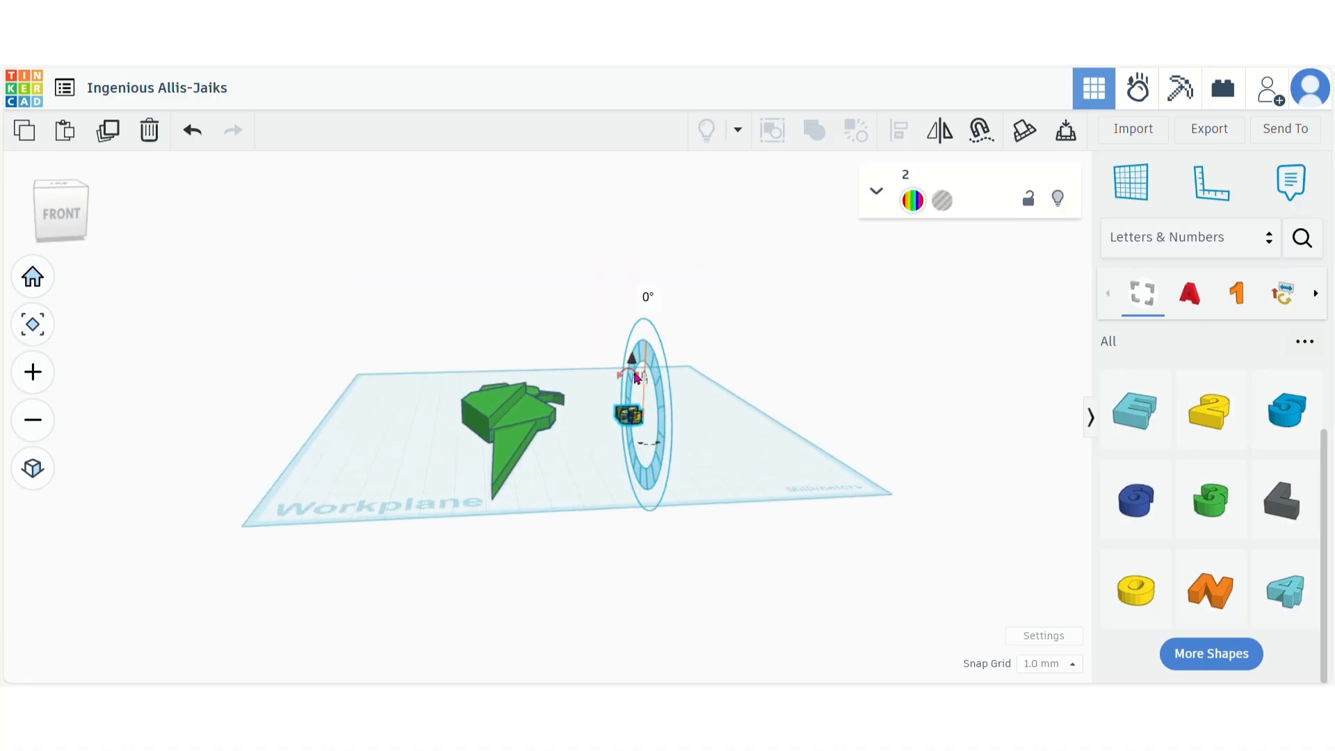
pyautogui.moveTo(631, 374); pyautogui.dragTo(764, 452)
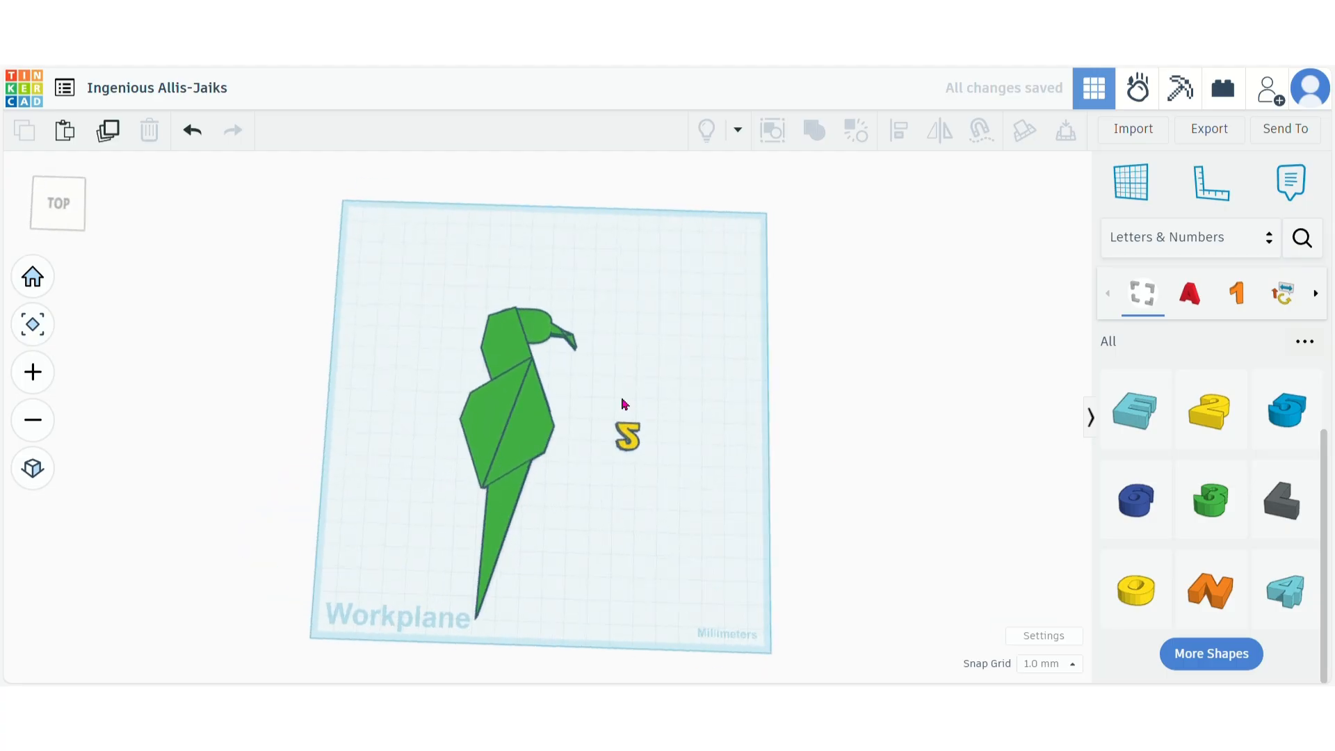
pyautogui.moveTo(624, 428); pyautogui.dragTo(558, 403)
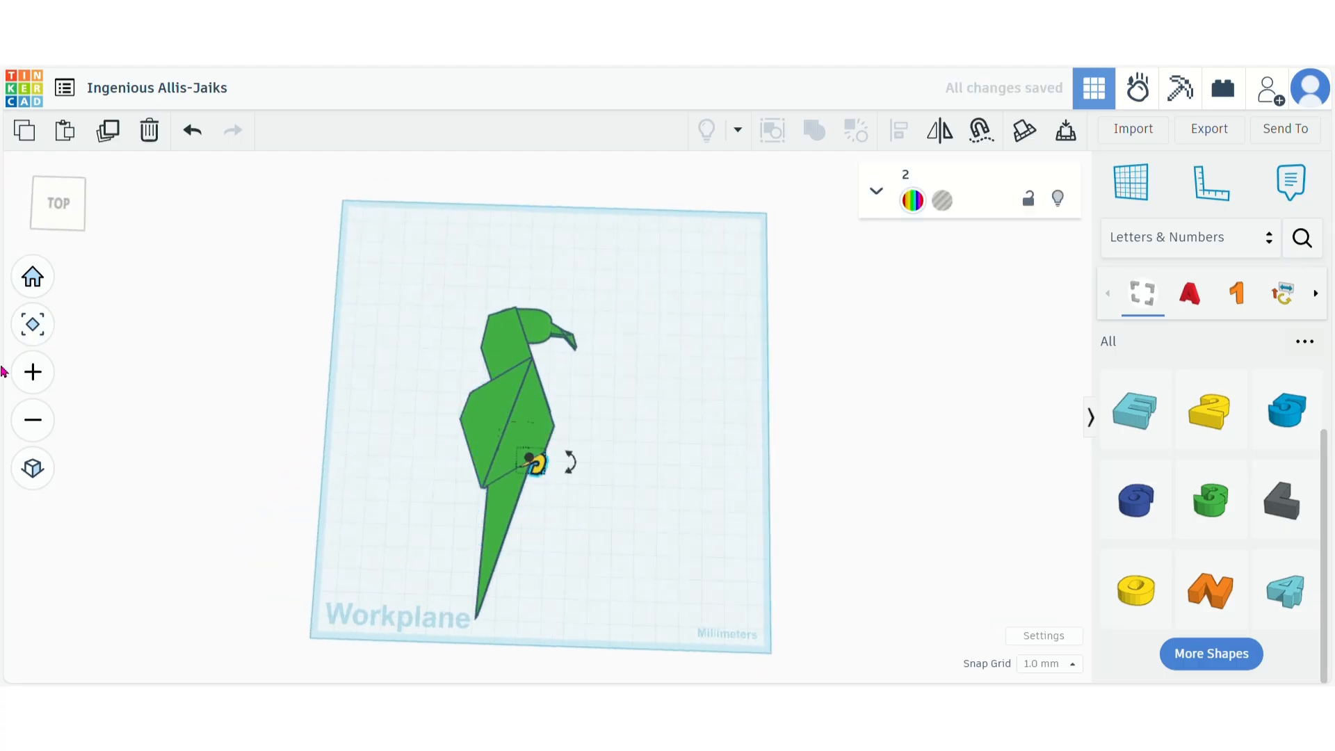
# Step: Set the number 2 foot to 20 mm wide and 15 mm long
pyautogui.click(32, 372)
pyautogui.click(543, 506)
pyautogui.click(528, 588)
pyautogui.write('20')
pyautogui.press('Return')
pyautogui.click(623, 487)
pyautogui.write('15')
pyautogui.press('Return')
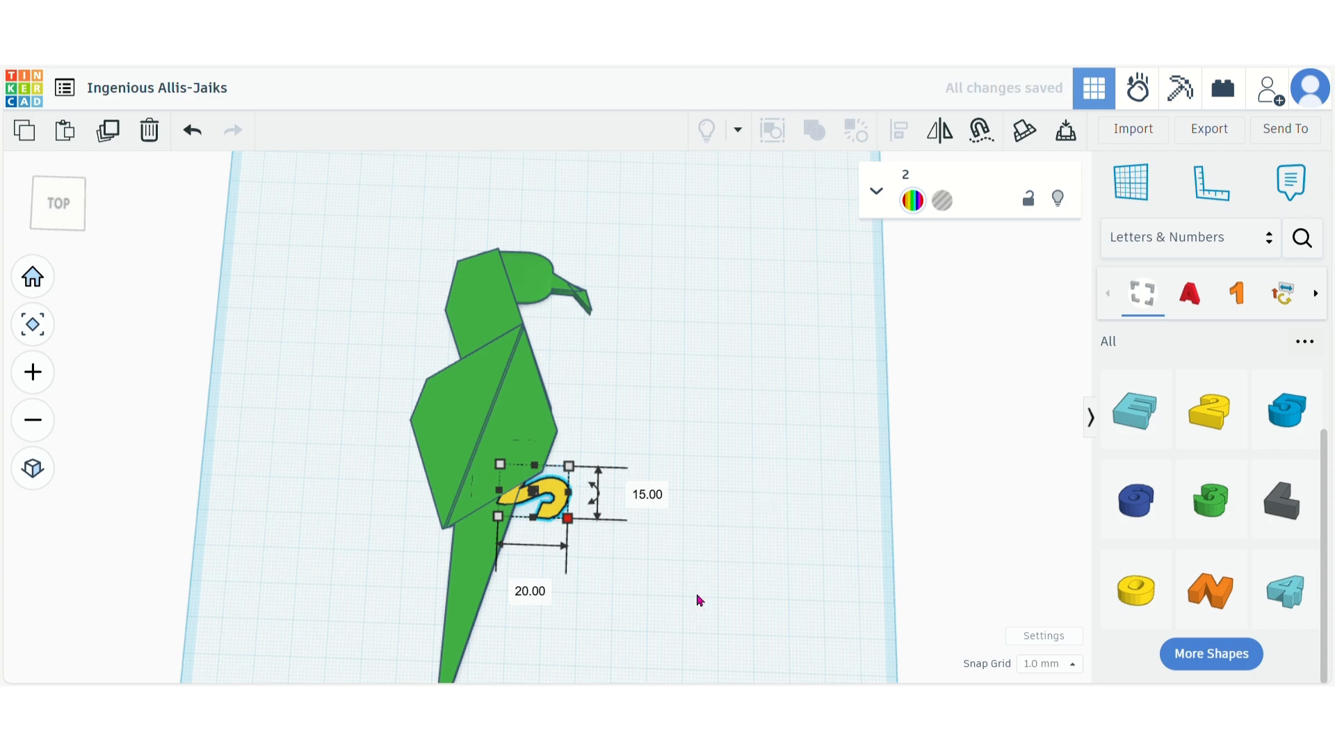
# Step: Nudge the foot up against the body's lower edge and enlarge it slightly
pyautogui.press('Up')
pyautogui.press('Up')
pyautogui.press('Up')
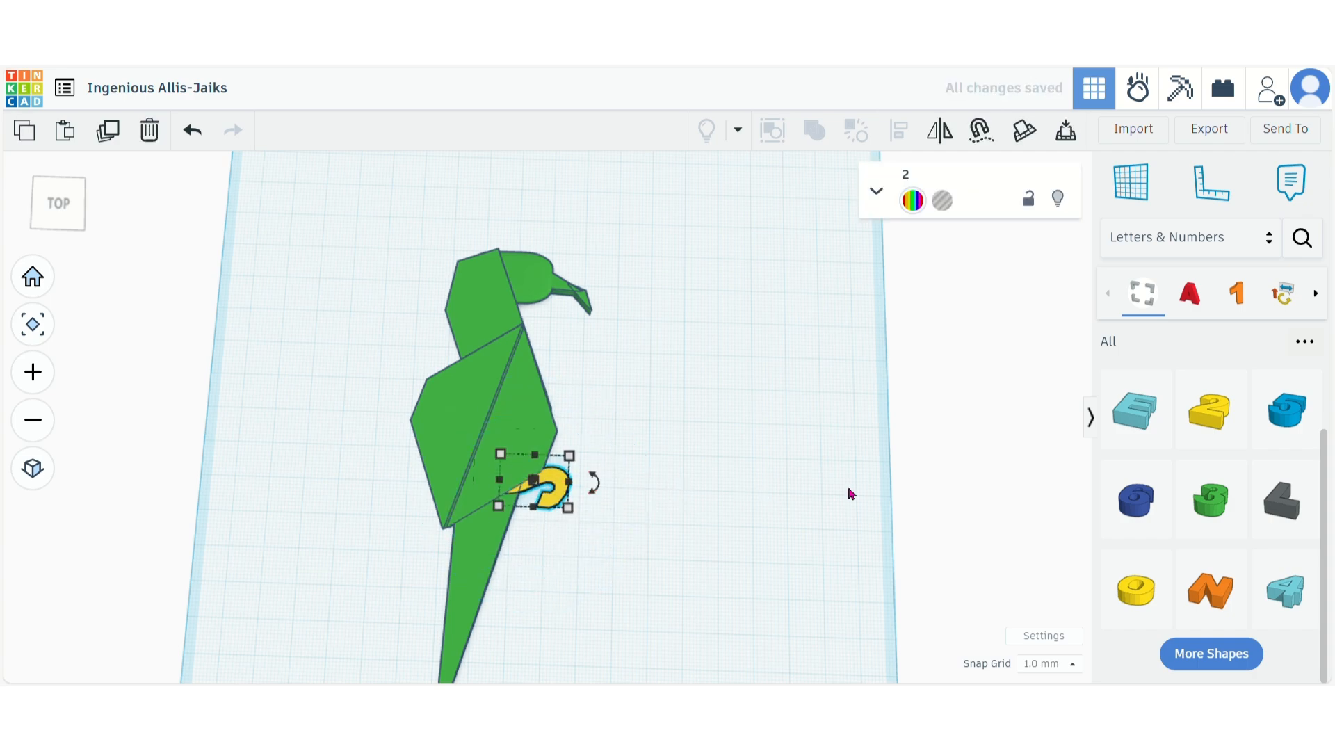
pyautogui.moveTo(568, 507); pyautogui.dragTo(566, 518)
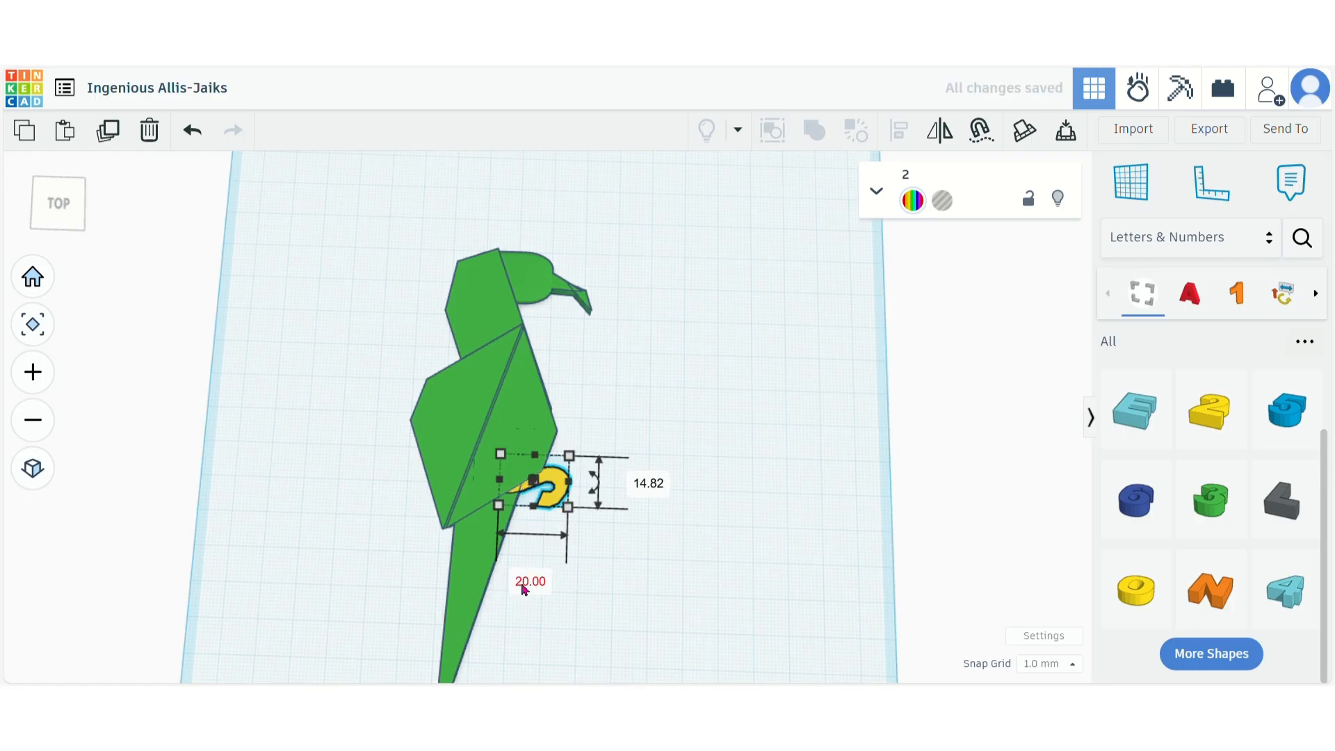
pyautogui.press('Return')
pyautogui.click(664, 486)
pyautogui.write('1')
pyautogui.press('Up')
pyautogui.press('Up')
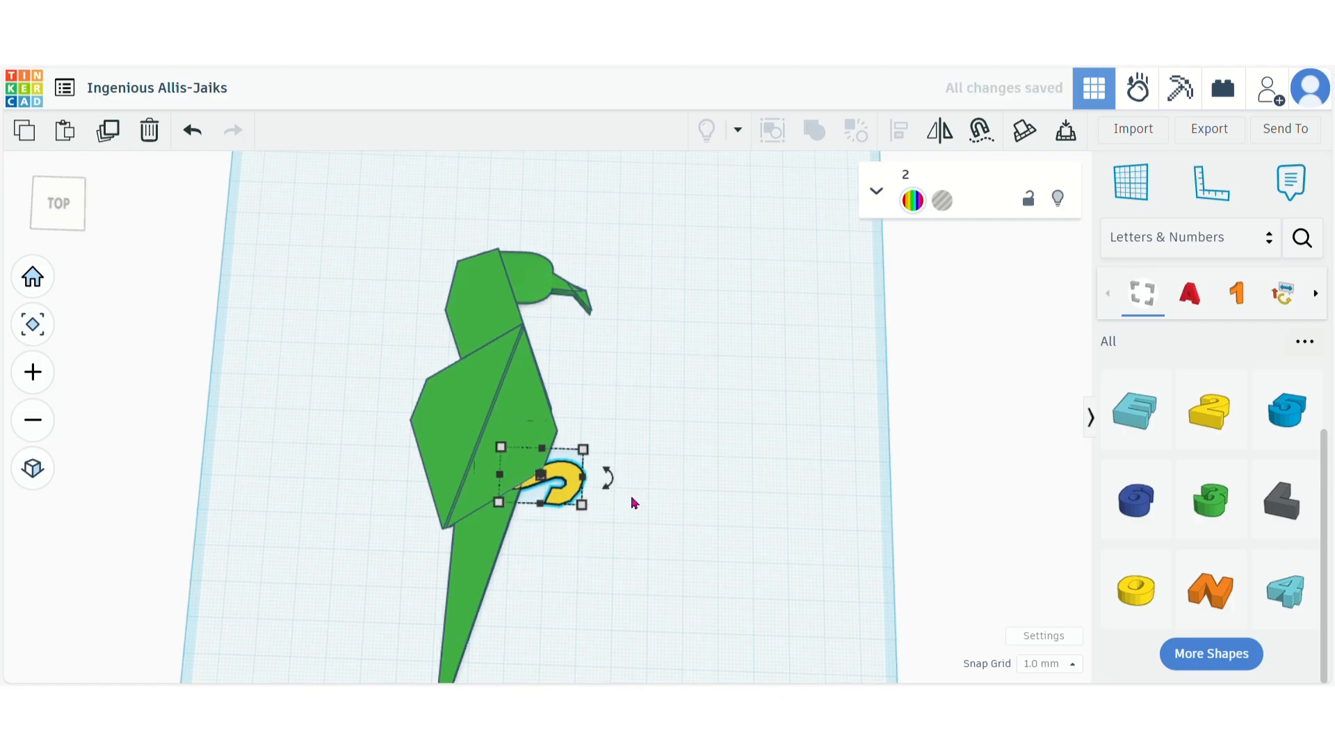
pyautogui.press('Down')
# Step: Add a sphere from Basic Shapes on the workplane beside the bird's head
pyautogui.click(716, 503)
pyautogui.scroll(-2, 715, 504)
pyautogui.click(498, 418)
pyautogui.moveTo(792, 480); pyautogui.dragTo(755, 496, button='right')
pyautogui.click(1183, 237)
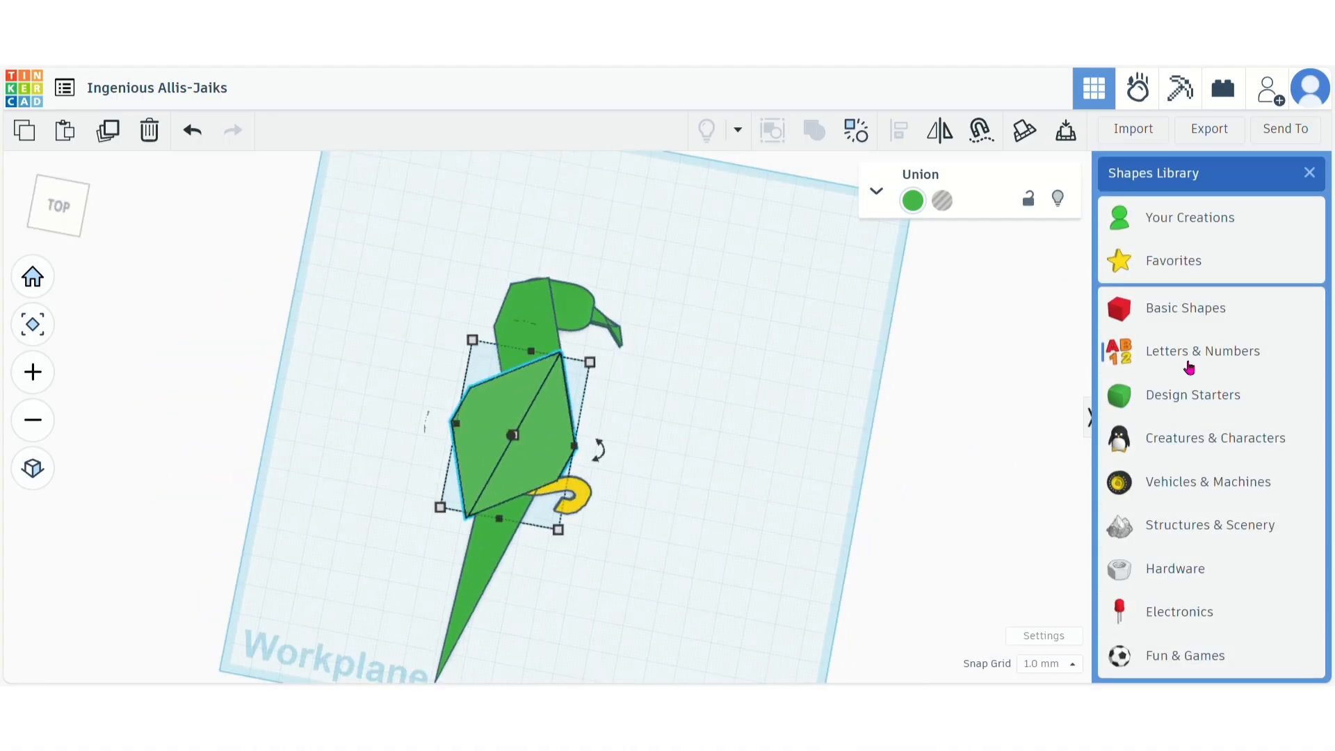
pyautogui.click(1154, 307)
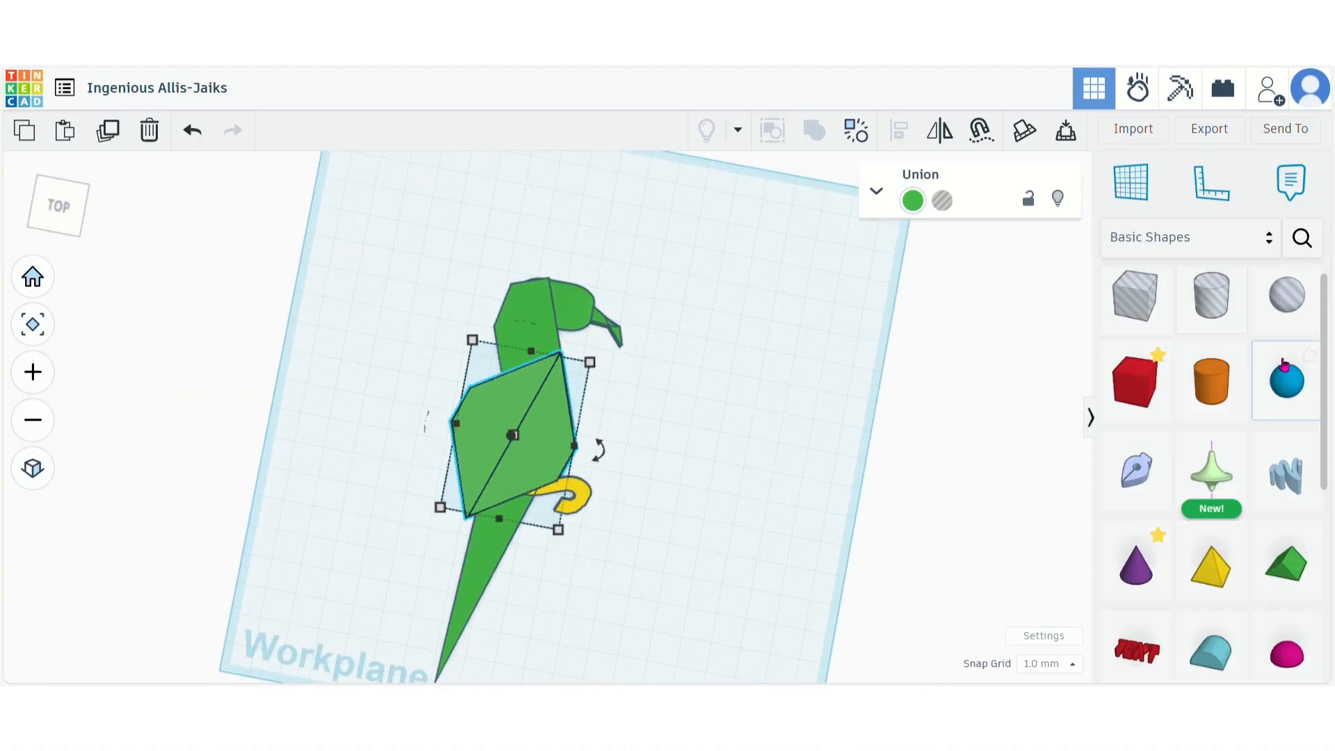
pyautogui.moveTo(1284, 365); pyautogui.dragTo(718, 373)
# Step: Set the sphere's width and length to 4 mm and place it on the head as an eye
pyautogui.click(689, 488)
pyautogui.write('4')
pyautogui.press('Return')
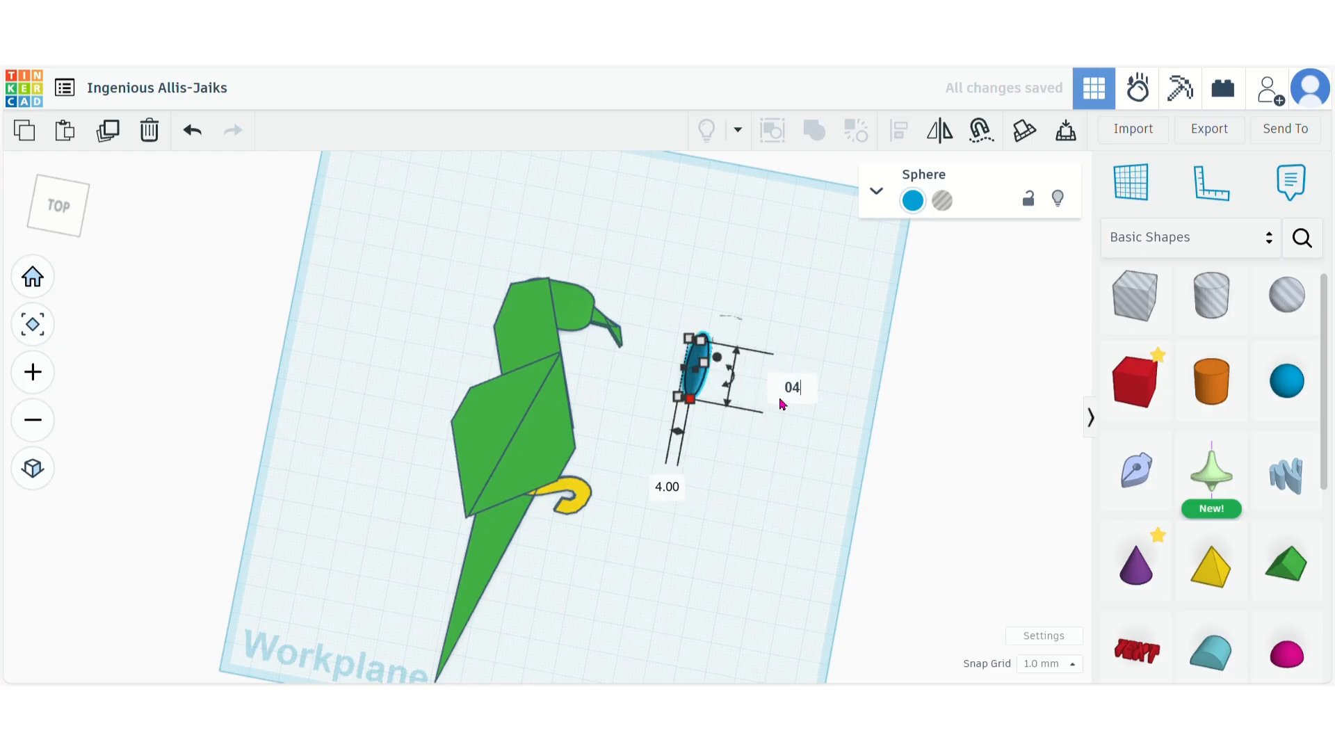
pyautogui.click(783, 404)
pyautogui.write('04')
pyautogui.press('Return')
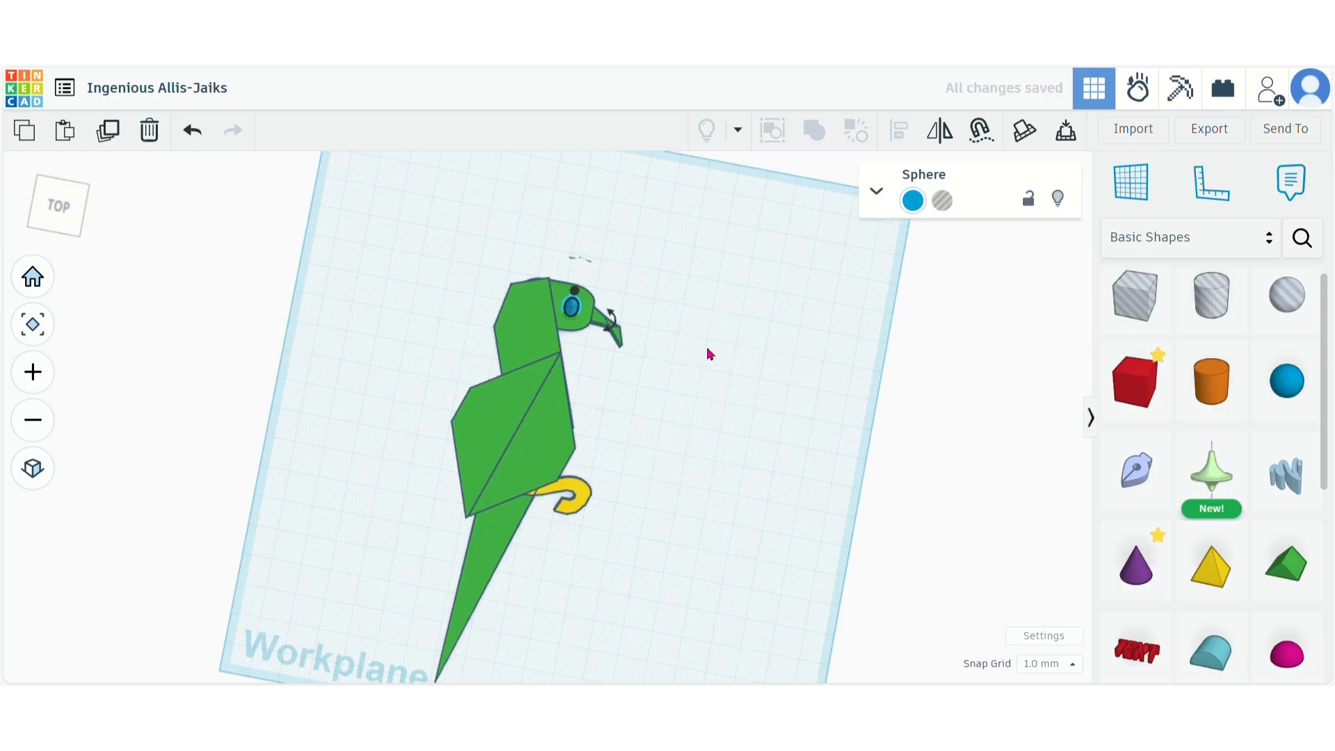
# Step: Lower the eye sphere 9 mm into the head and turn it into a hole
pyautogui.moveTo(573, 280); pyautogui.dragTo(576, 292)
pyautogui.click(33, 371)
pyautogui.click(33, 370)
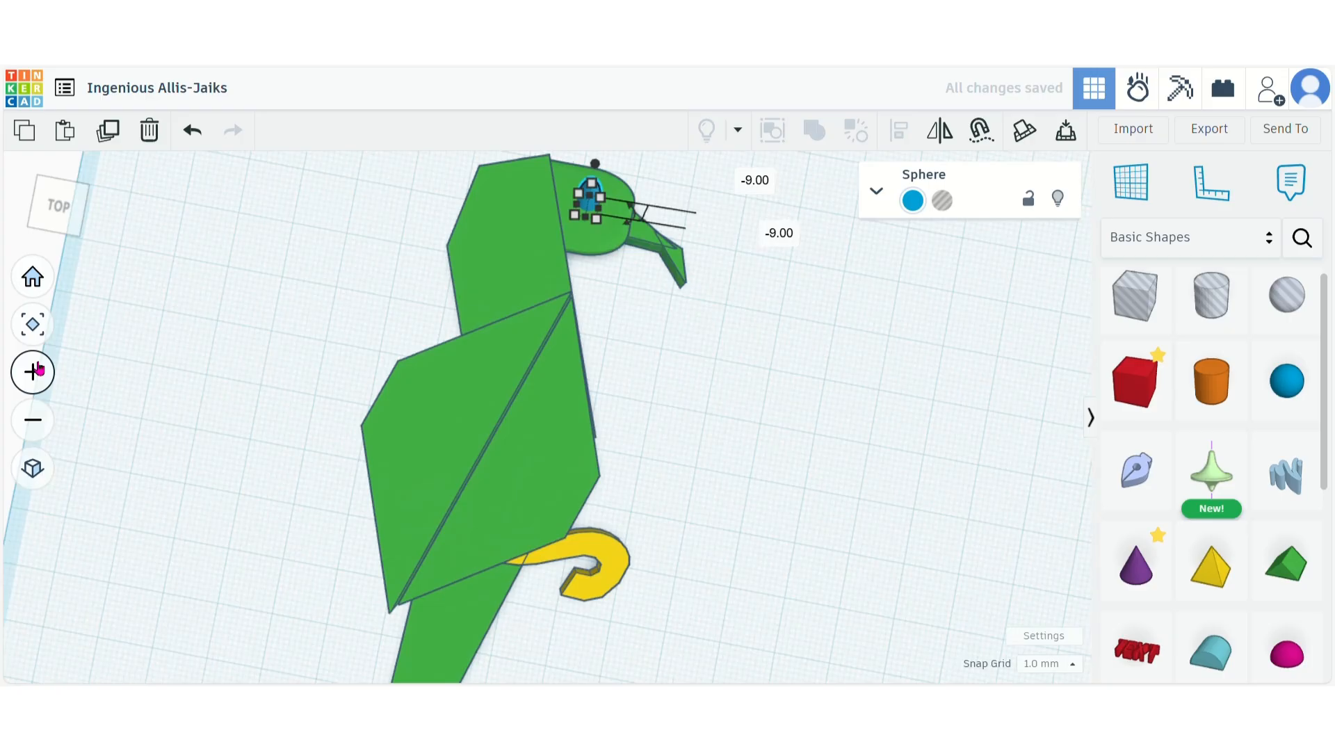
pyautogui.click(33, 370)
pyautogui.click(942, 200)
pyautogui.moveTo(790, 491); pyautogui.dragTo(802, 426, button='right')
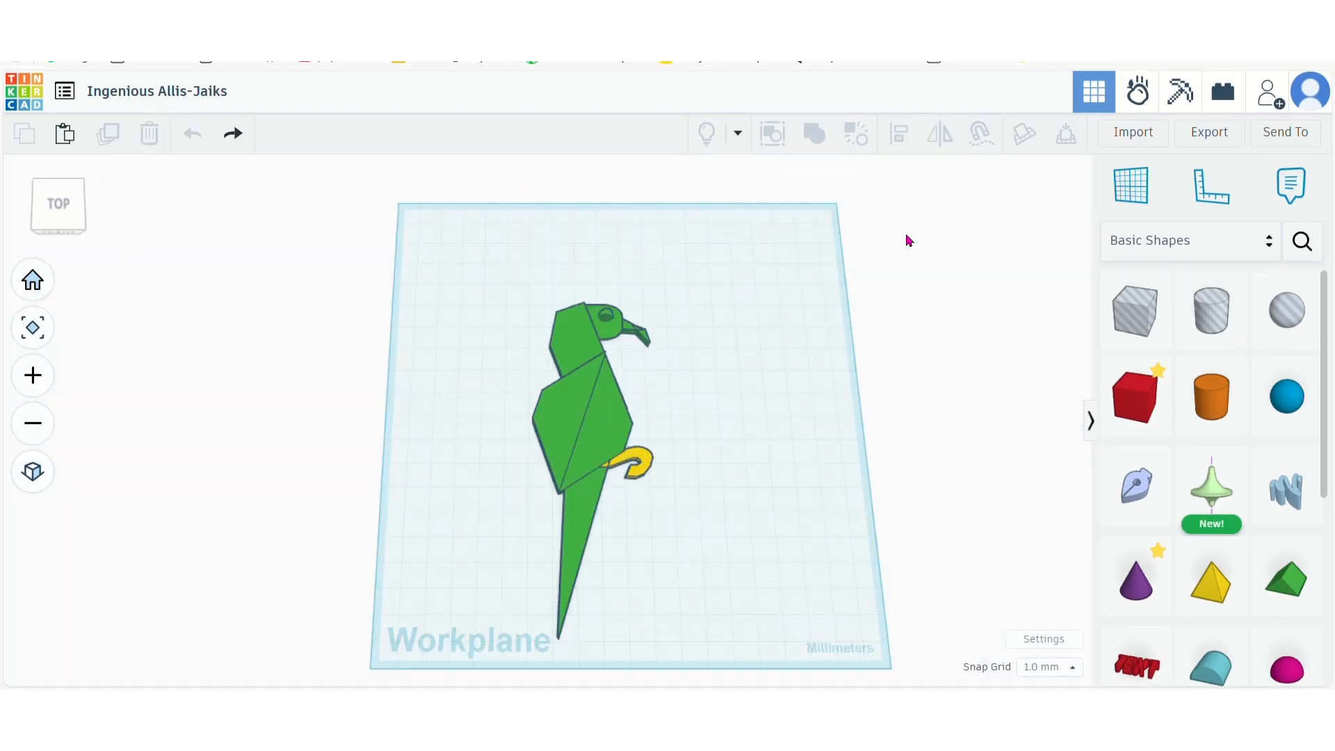